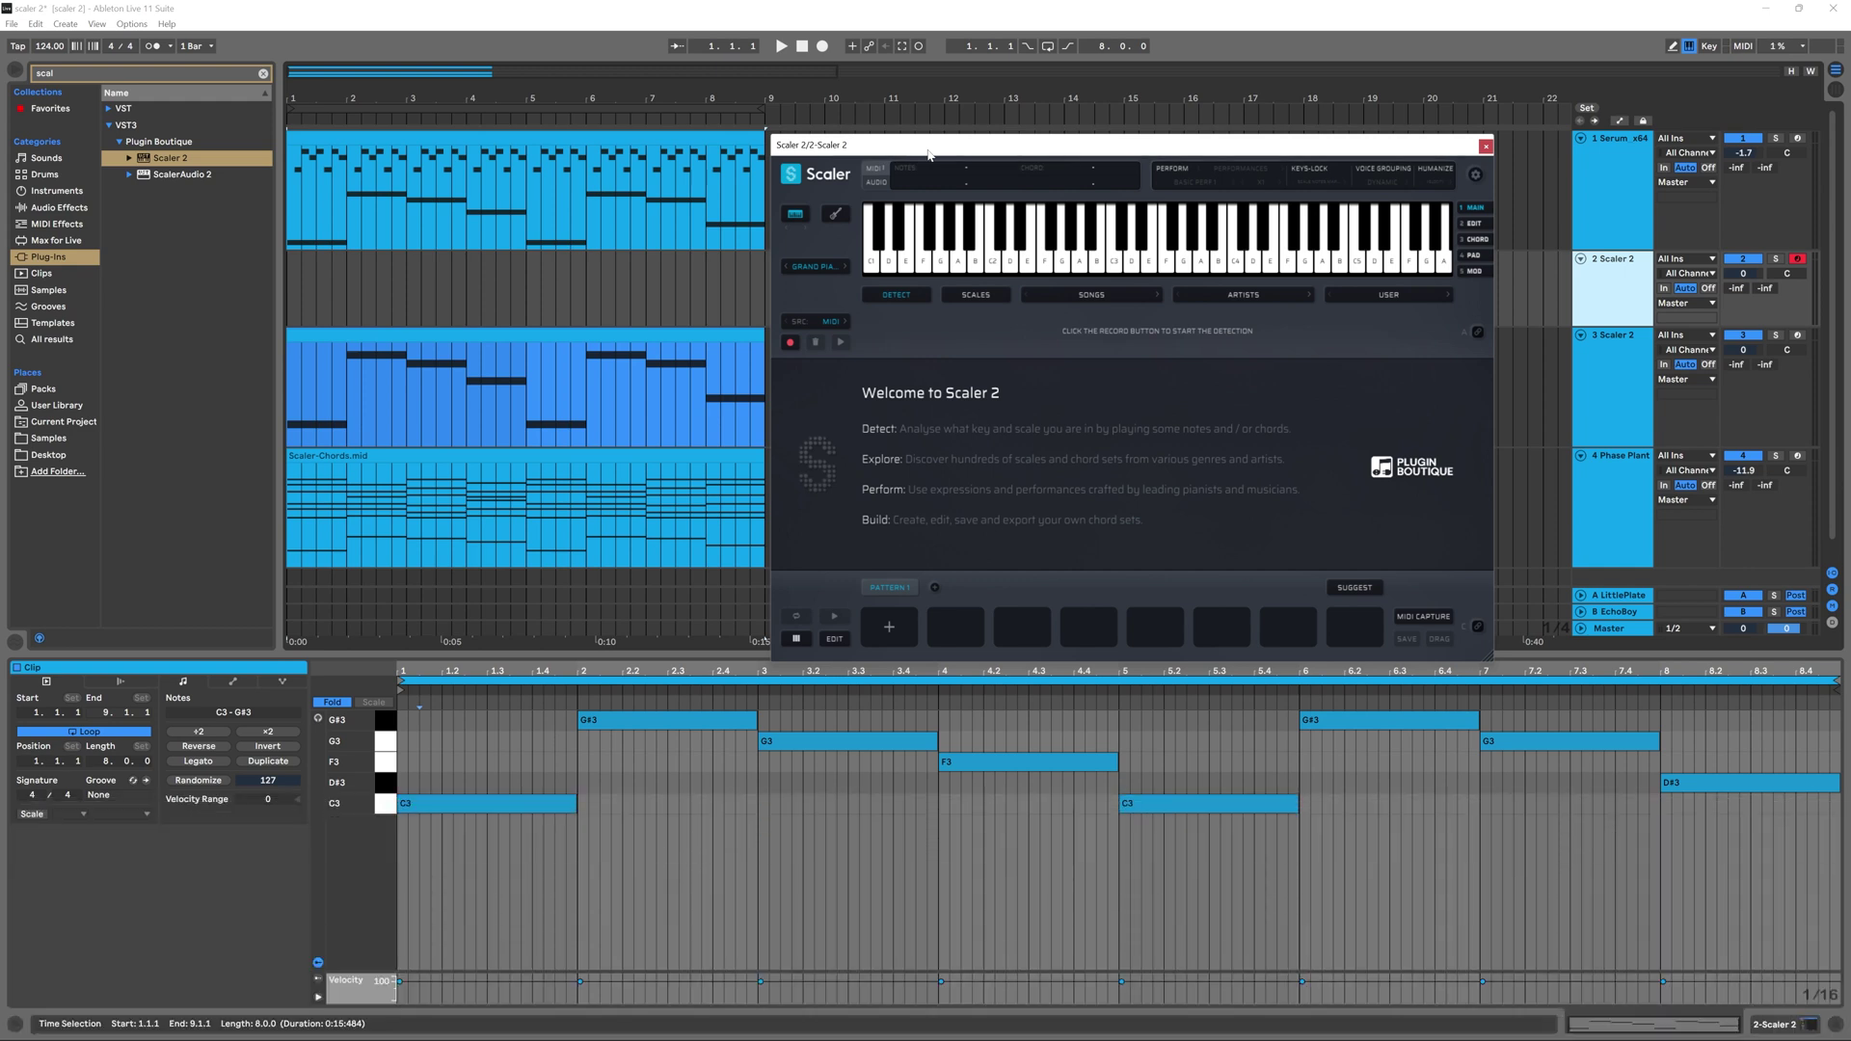
Step: Add the top Serum melody clip to the MIDI editor alongside the Scaler 2 chord clip
{"action": "left_click", "coordinate": [324, 154], "text": "shift"}
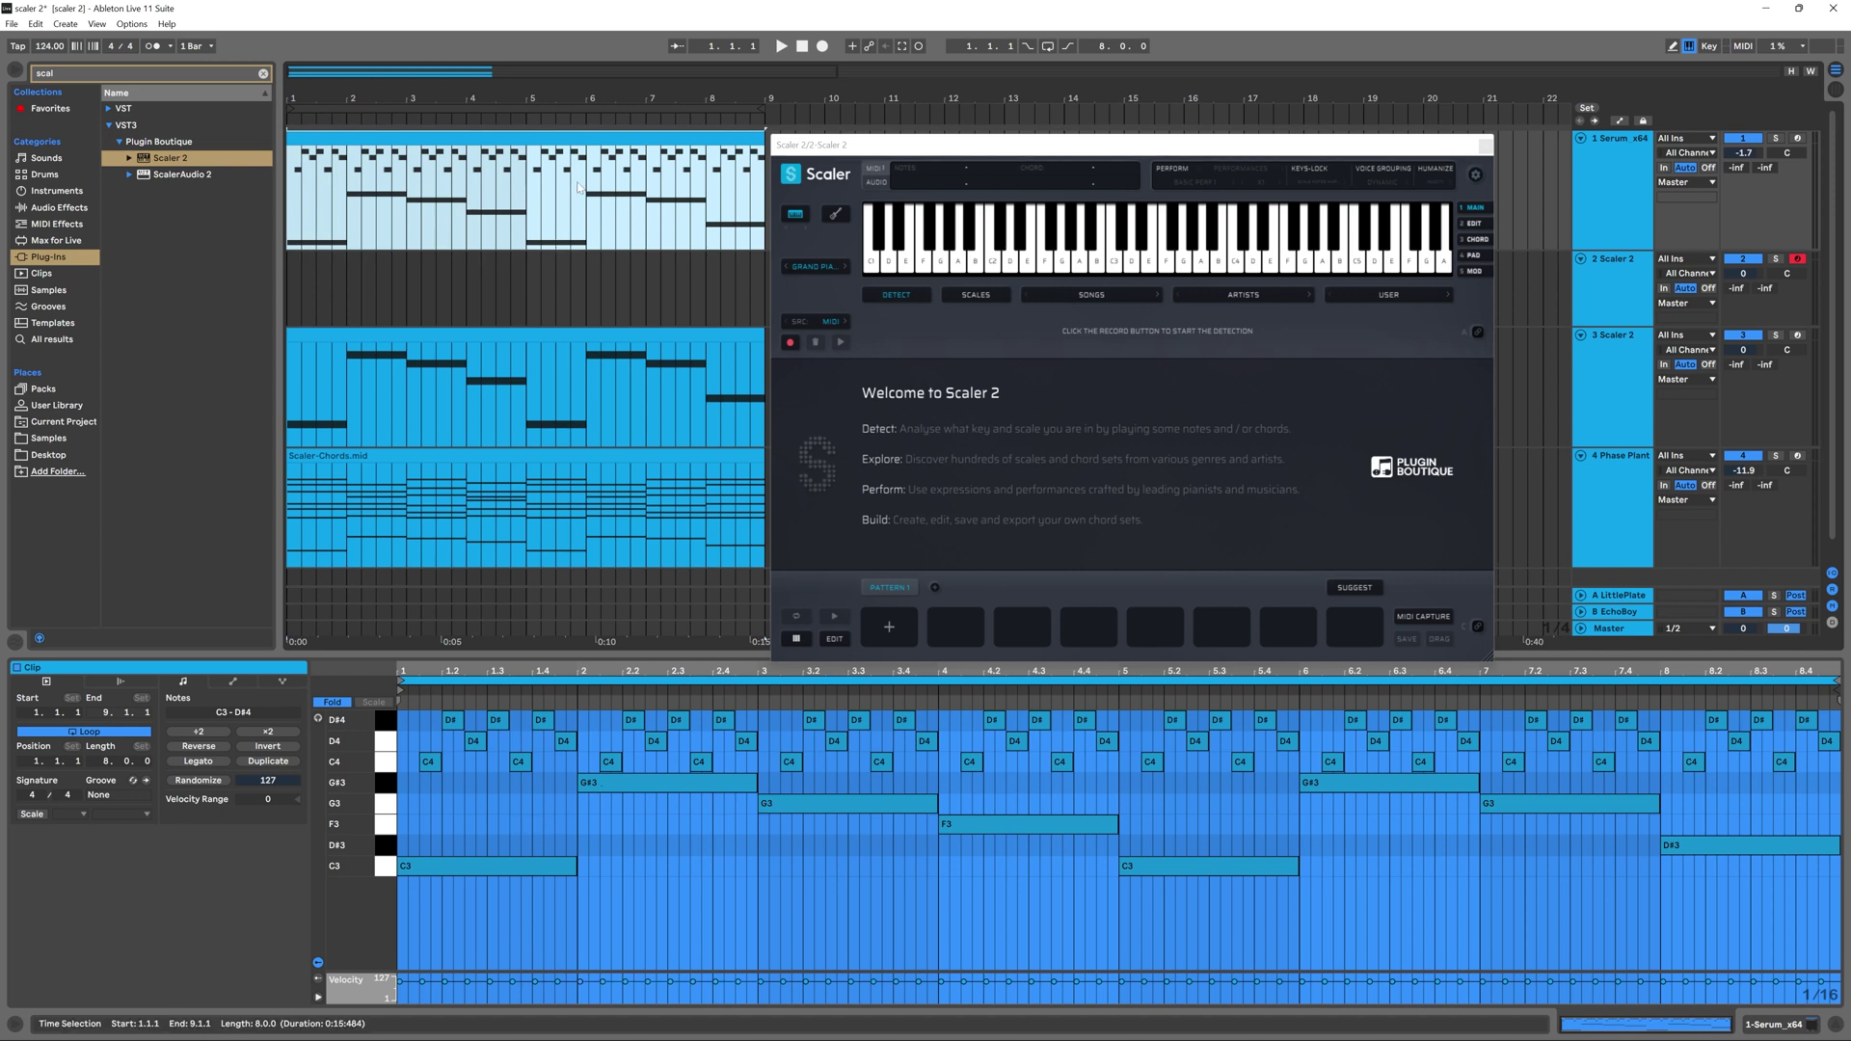
Step: Select bars 2–3 in the Scaler-Chords clip and move that time selection onto track 1's melody clip
{"action": "left_click", "coordinate": [468, 338]}
{"action": "left_click", "coordinate": [292, 516]}
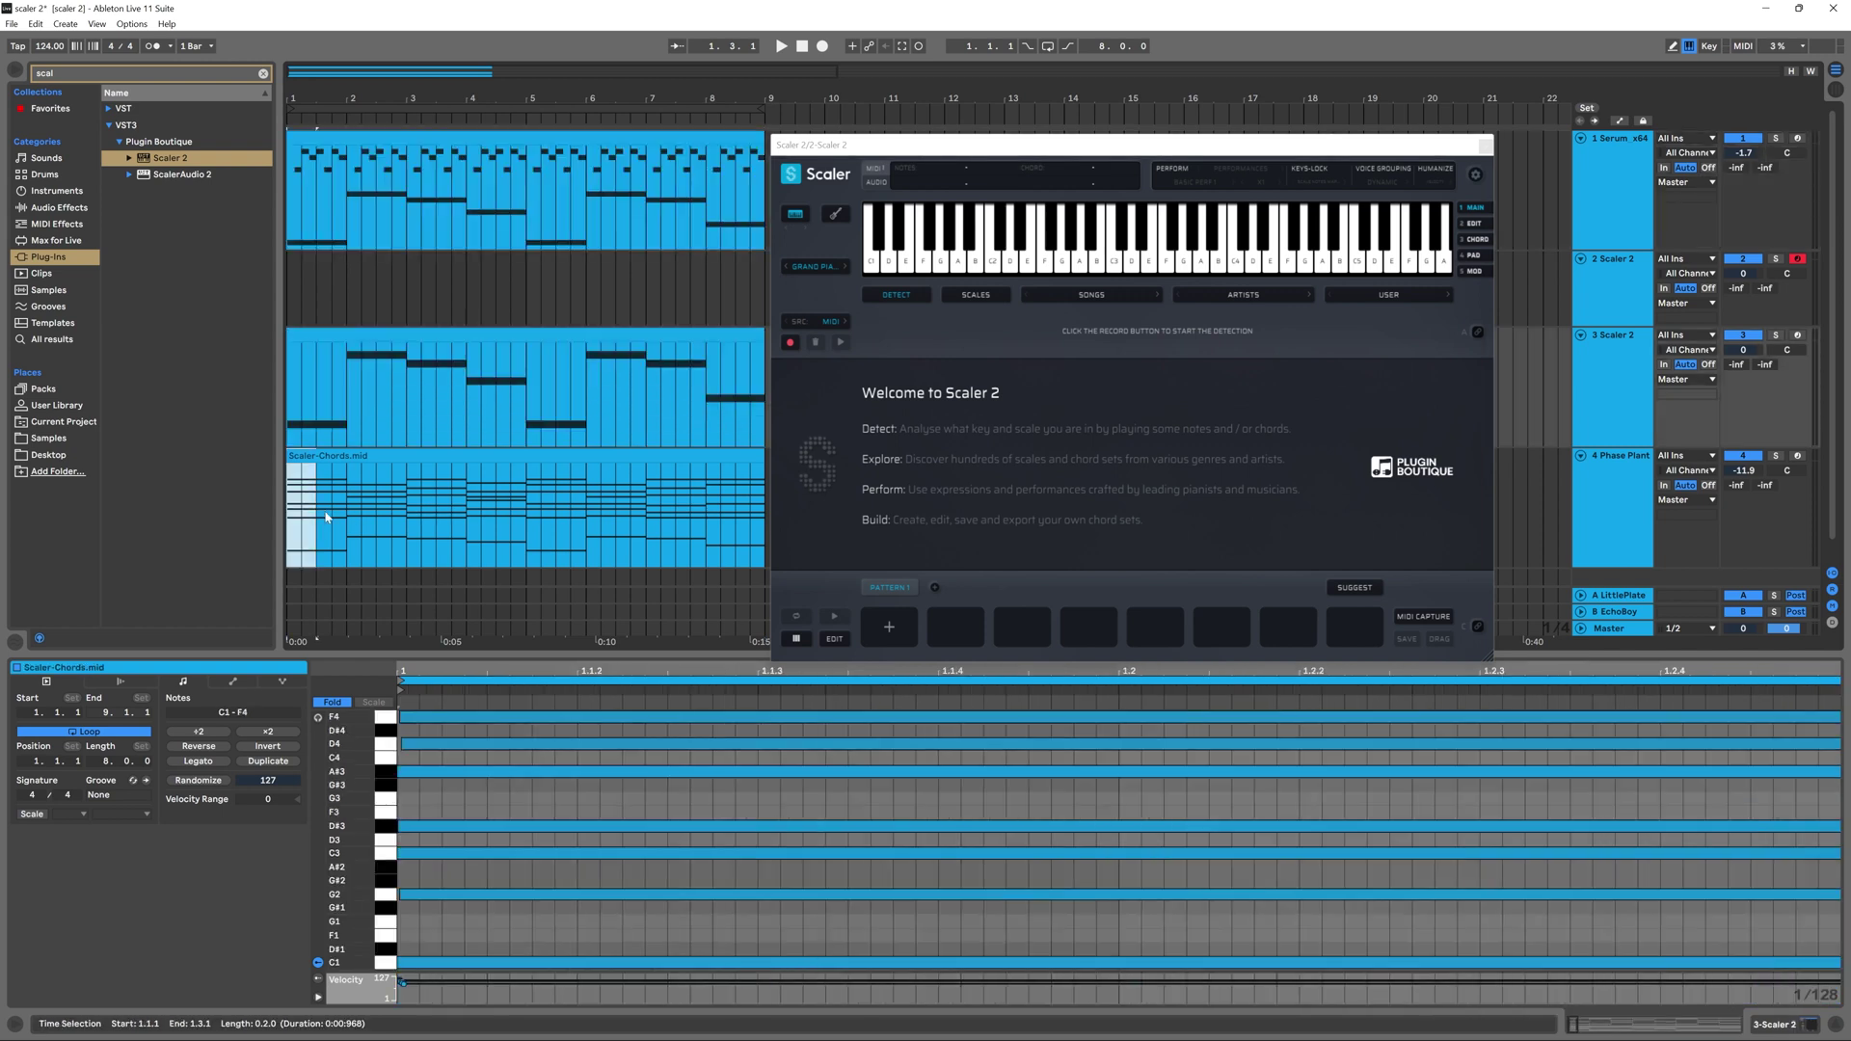
{"action": "left_click_drag", "start_coordinate": [350, 515], "coordinate": [410, 493]}
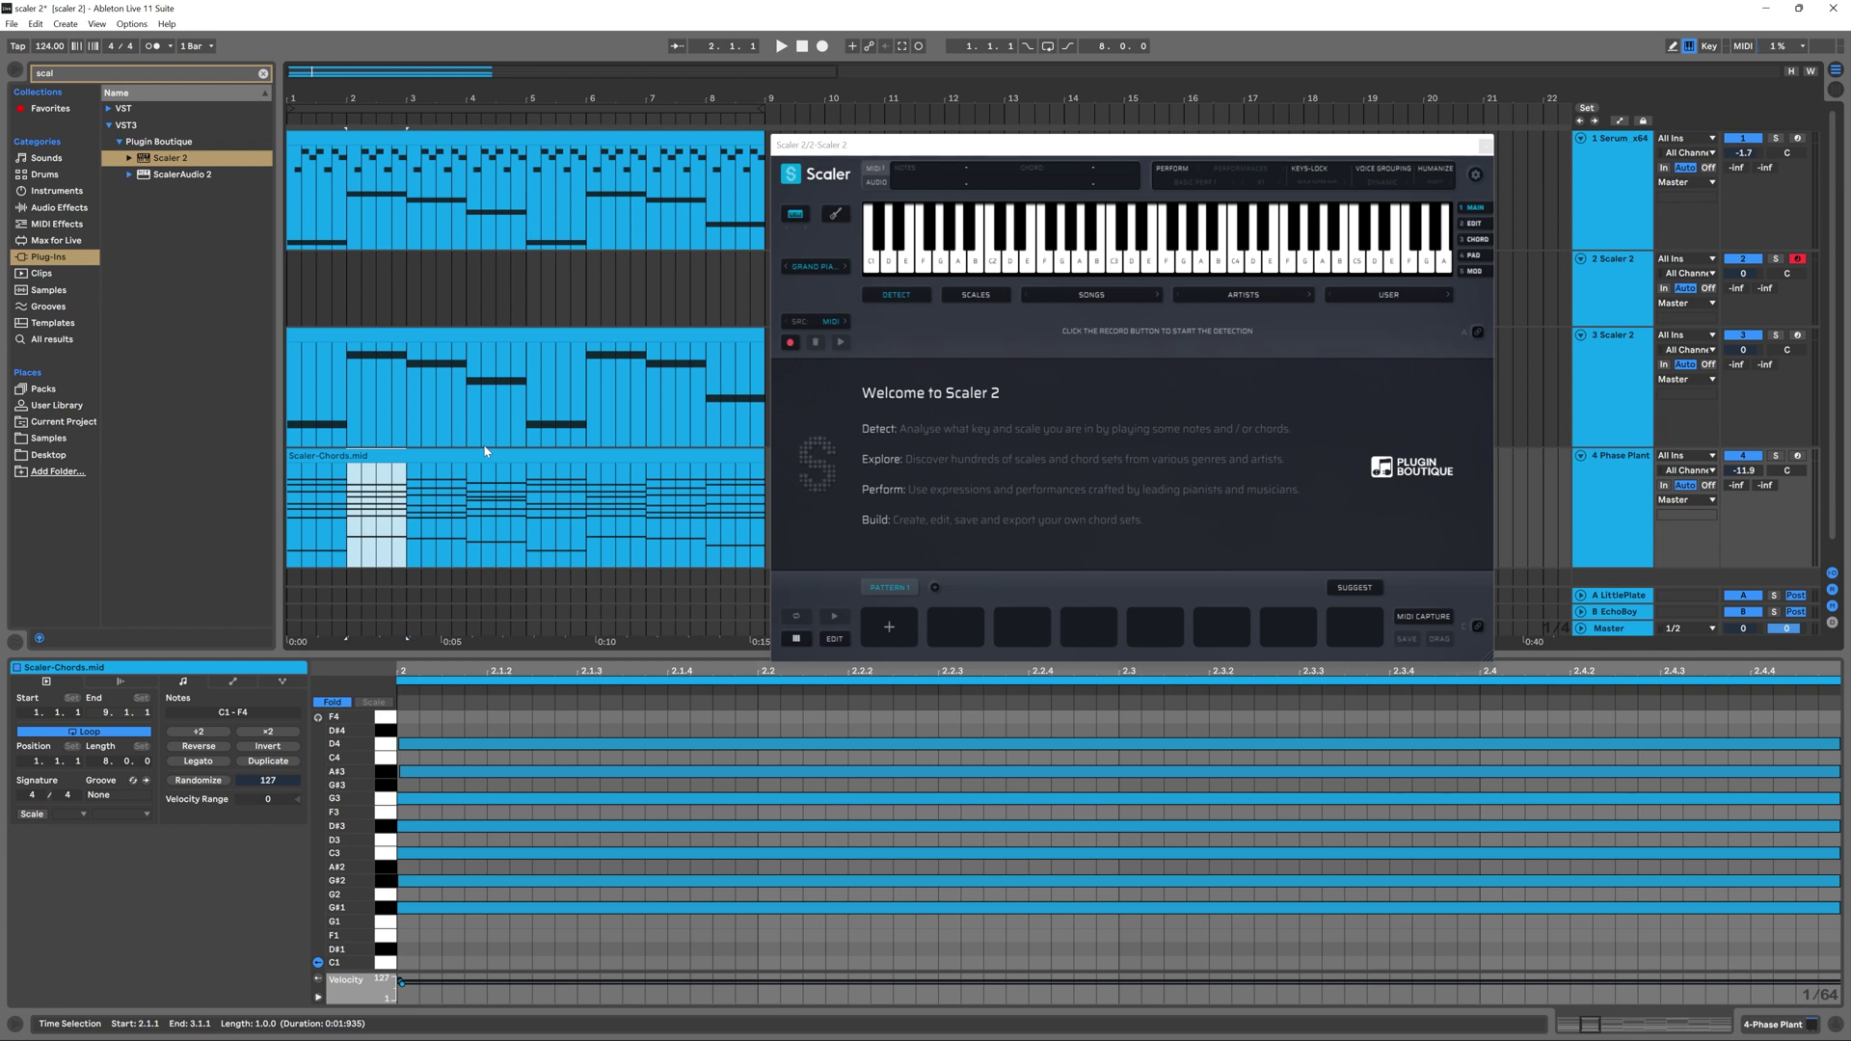
{"action": "left_click_drag", "start_coordinate": [351, 159], "coordinate": [398, 157]}
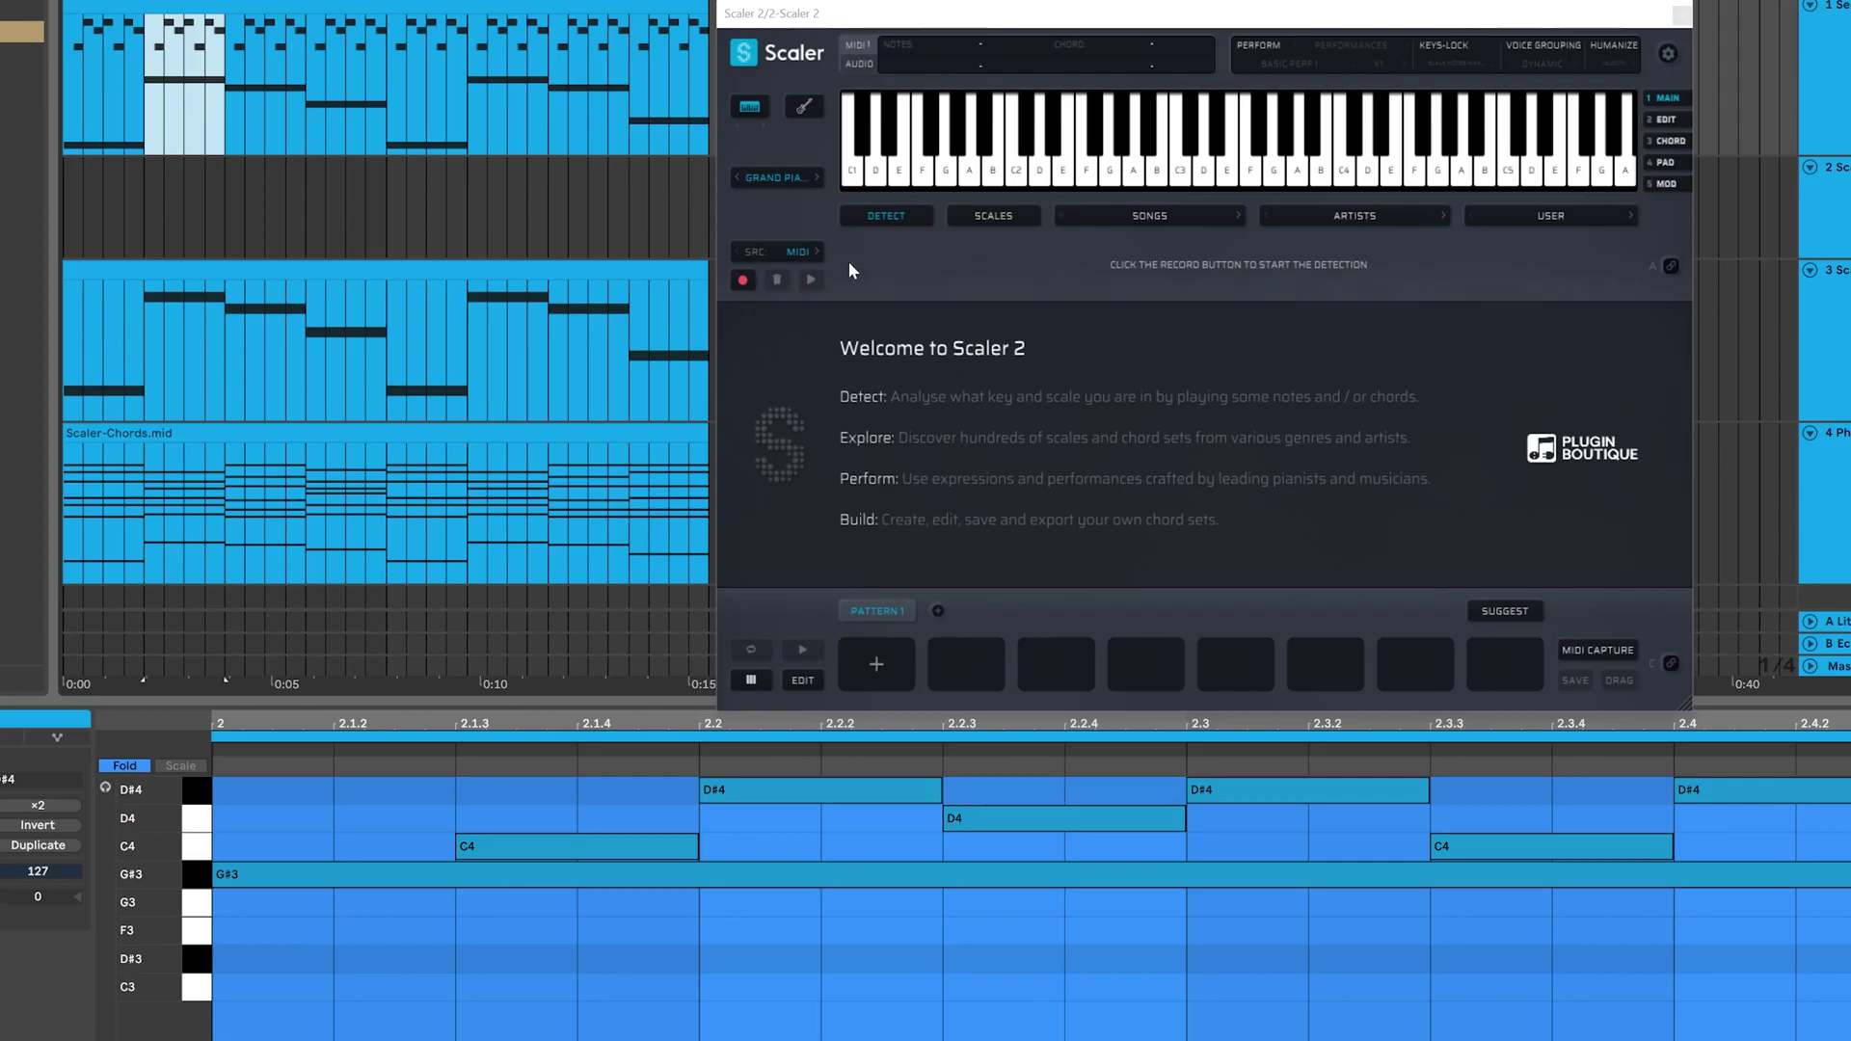
Step: Set Scaler 2 to the Minor scale with the chord set switched to 11ths
{"action": "left_click", "coordinate": [986, 216]}
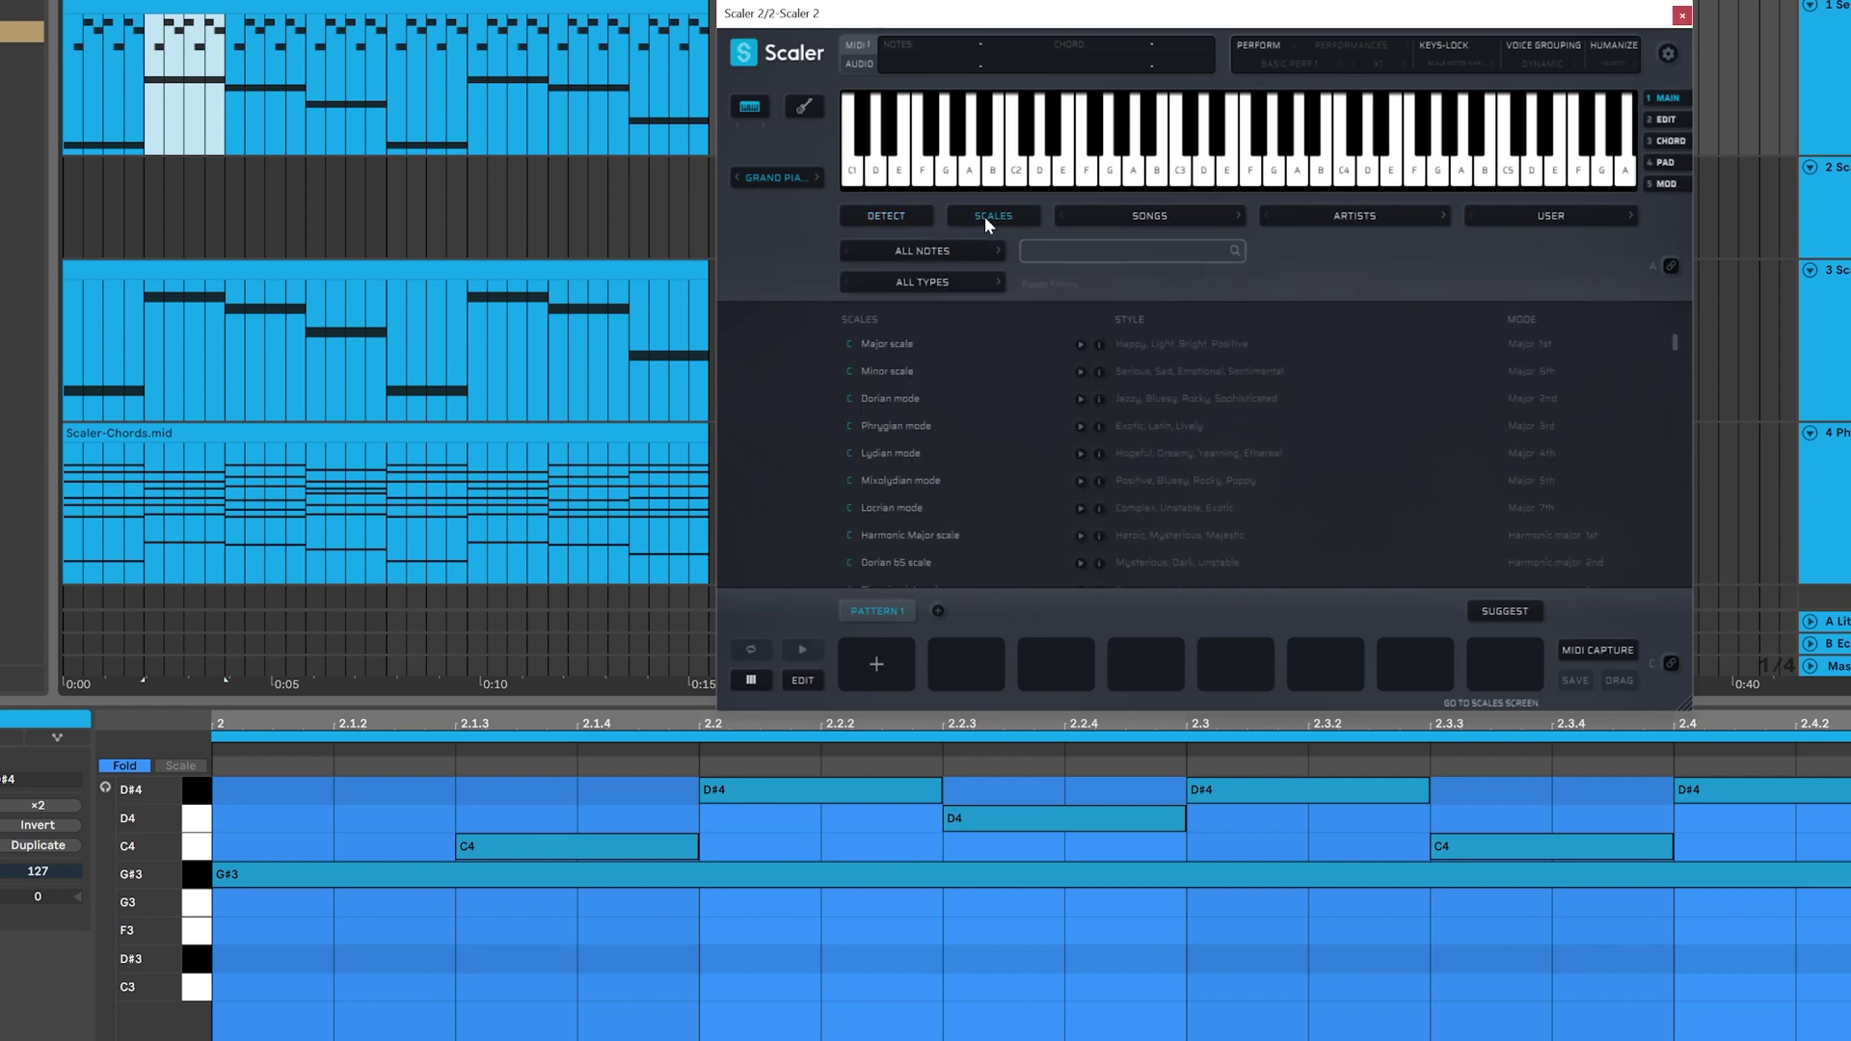
{"action": "left_click", "coordinate": [887, 372]}
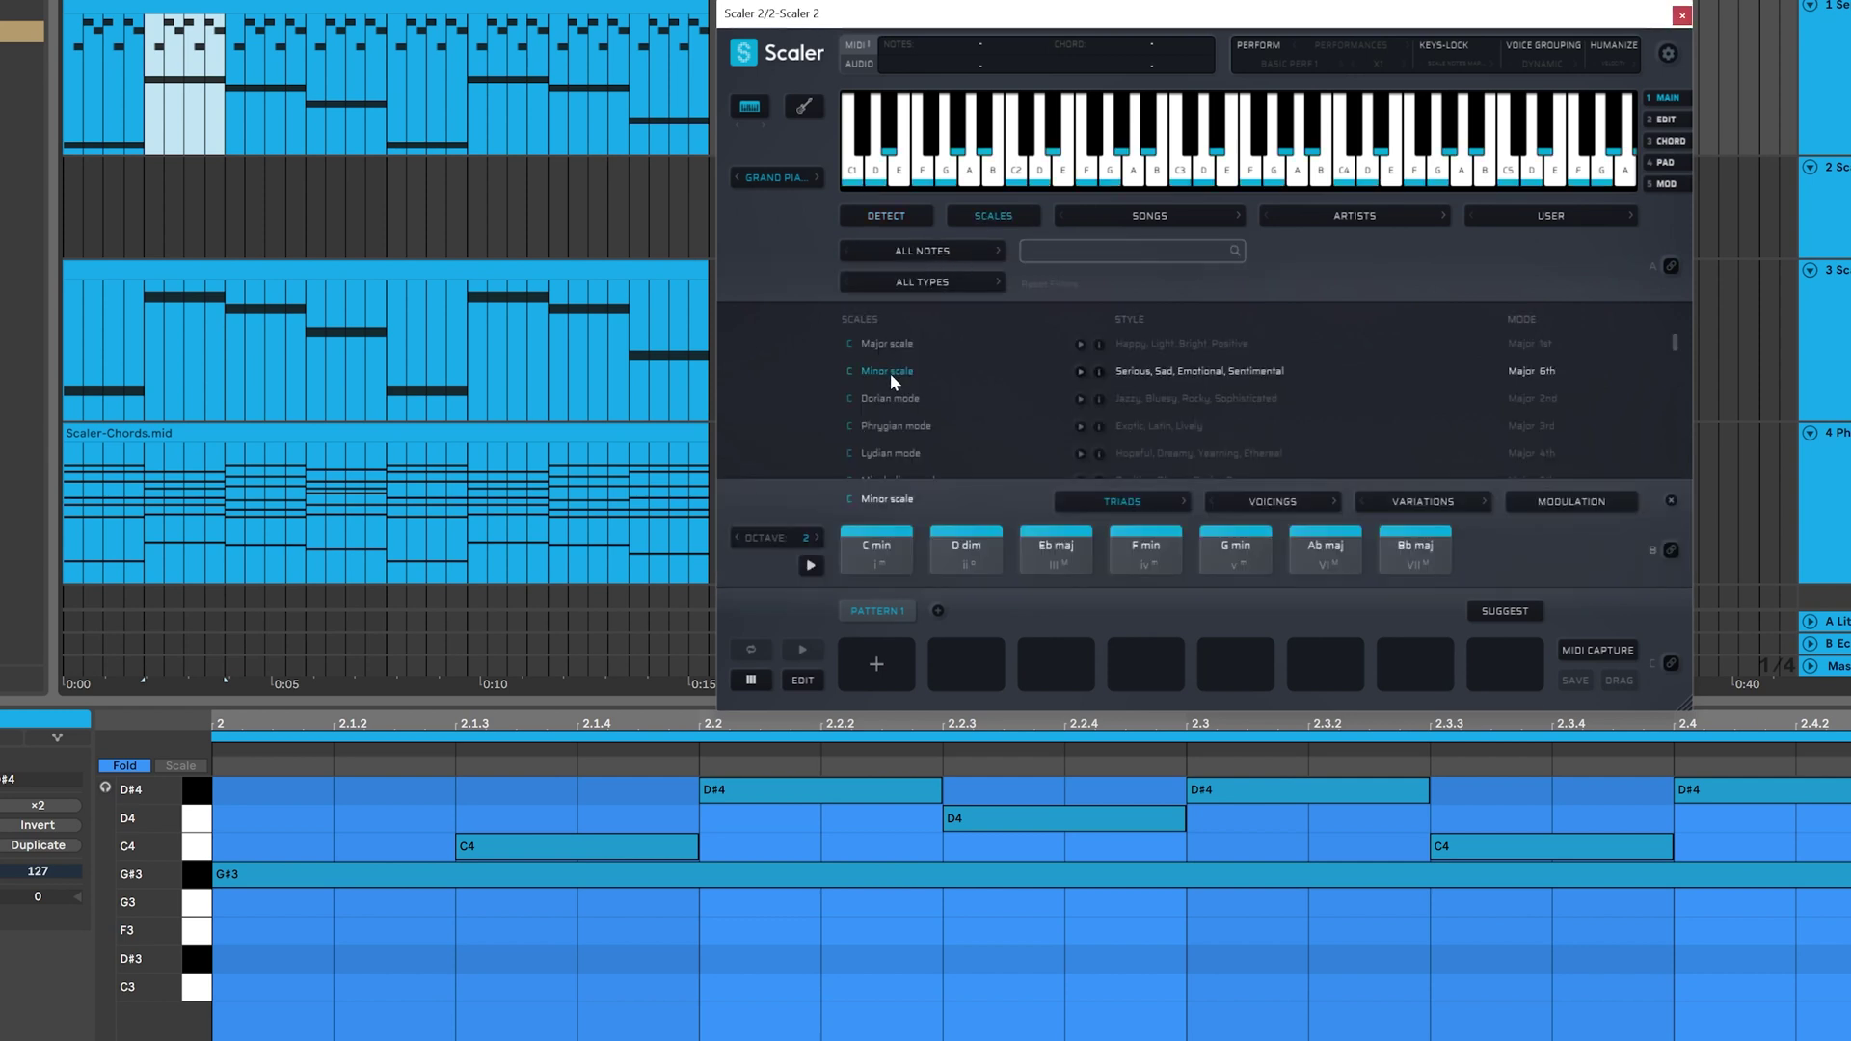
{"action": "left_click", "coordinate": [1105, 495]}
{"action": "left_click", "coordinate": [1109, 588]}
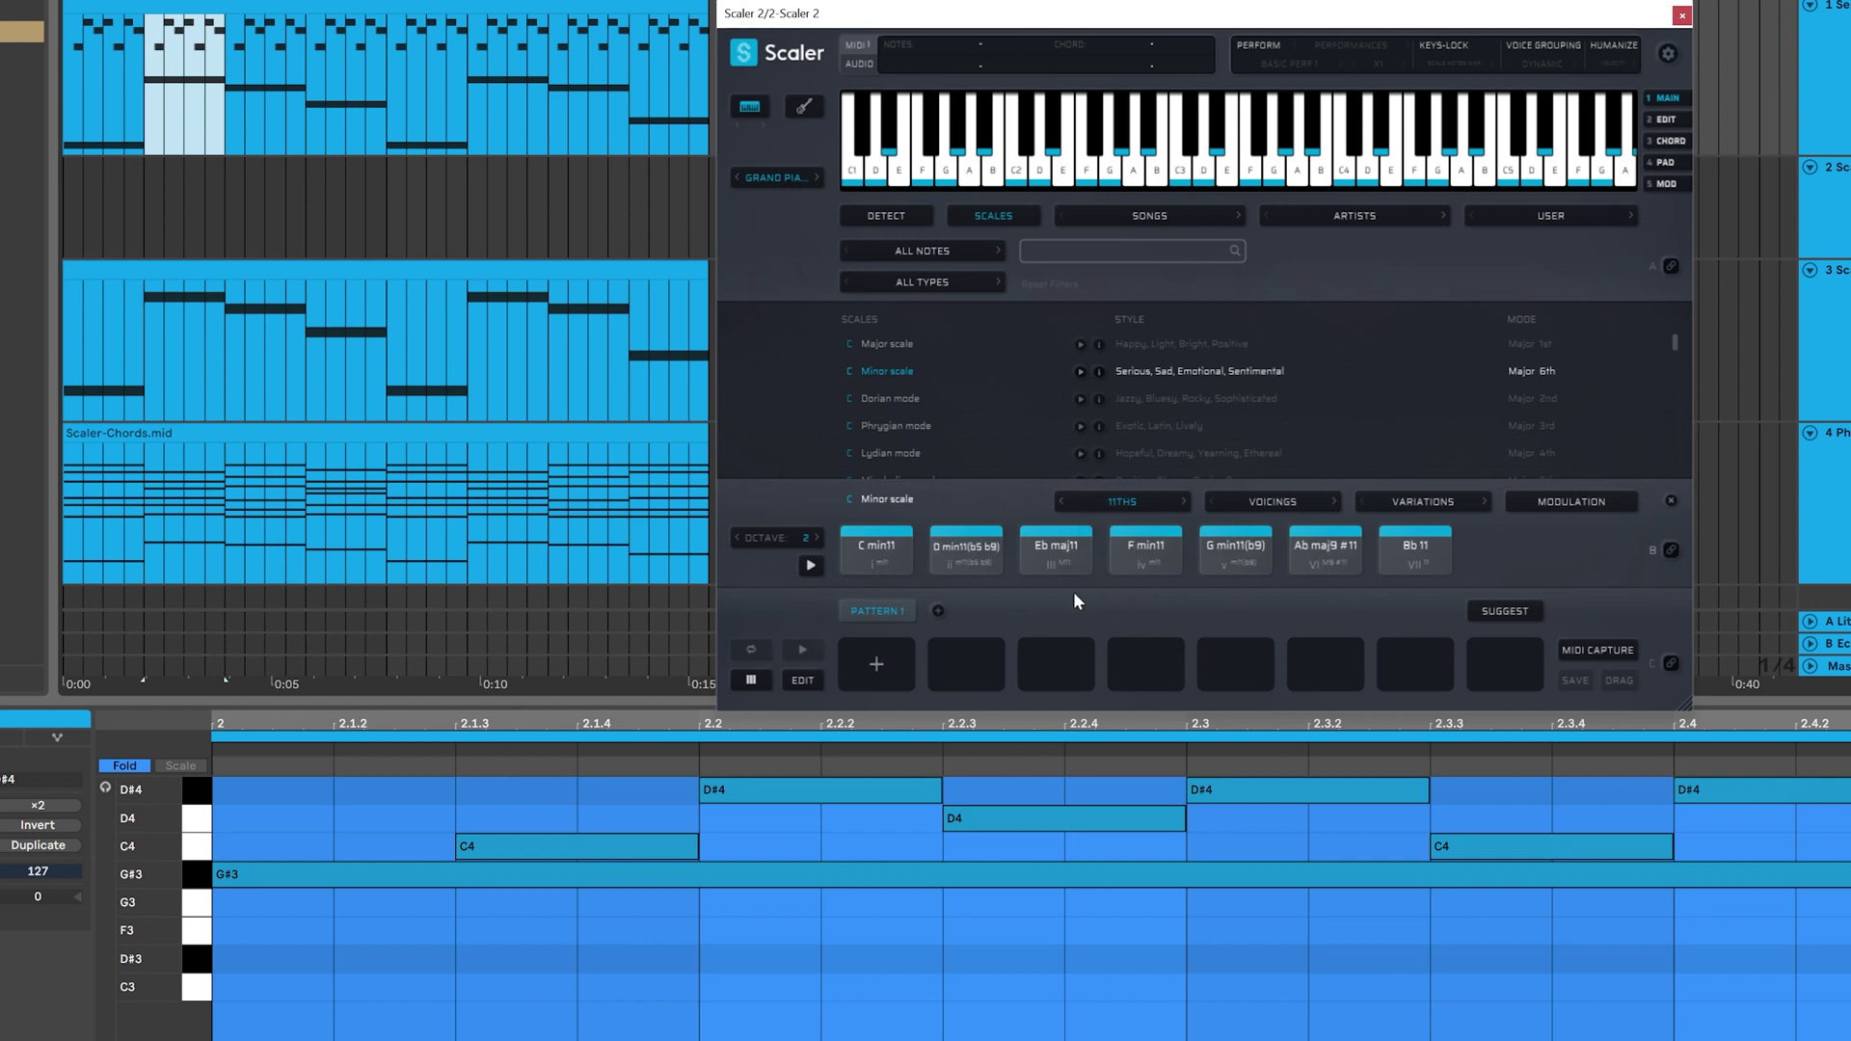
Step: Fill pattern slots 1–8: C min11, Ab maj9 #11, G min11(b9), F min11, repeated, ending on Eb maj11
{"action": "left_click", "coordinate": [875, 552]}
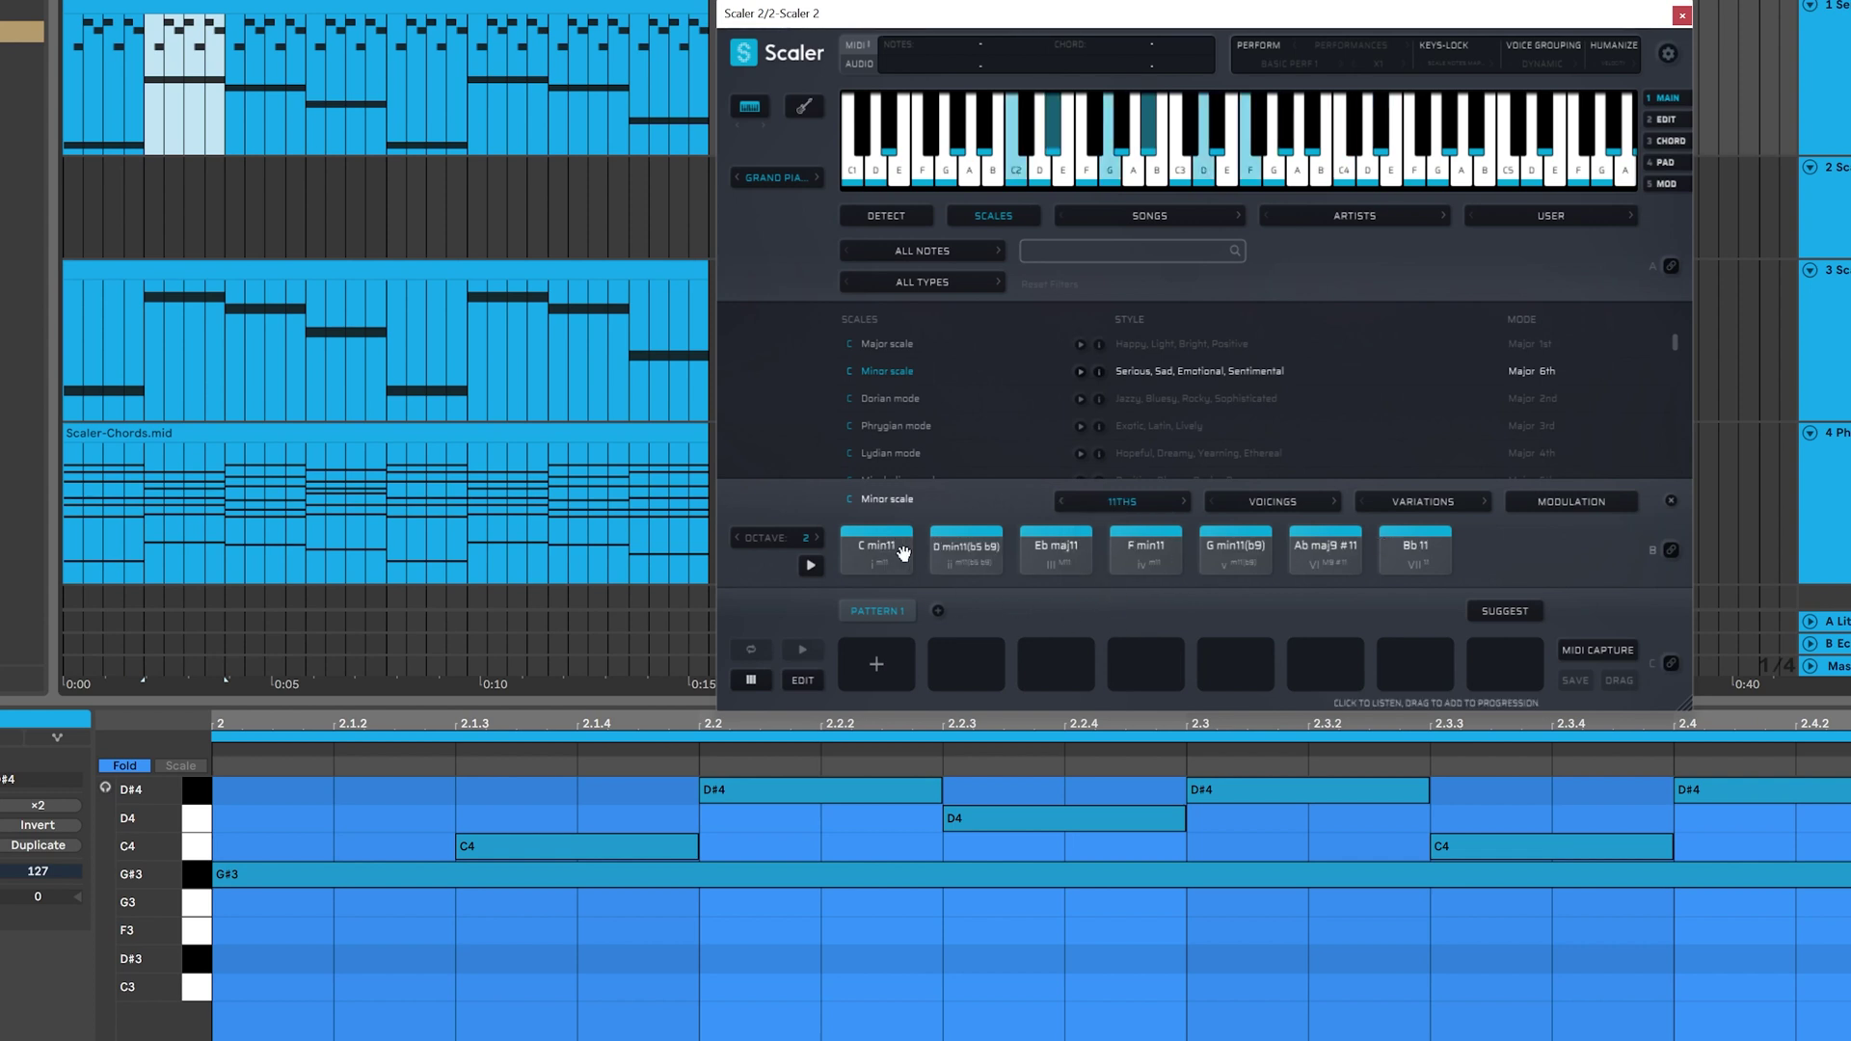
{"action": "left_click_drag", "start_coordinate": [874, 555], "coordinate": [876, 661]}
{"action": "left_click_drag", "start_coordinate": [1314, 551], "coordinate": [964, 664]}
{"action": "left_click_drag", "start_coordinate": [1235, 551], "coordinate": [1058, 662]}
{"action": "left_click_drag", "start_coordinate": [1145, 552], "coordinate": [1148, 661]}
{"action": "left_click_drag", "start_coordinate": [874, 551], "coordinate": [1238, 663]}
{"action": "left_click_drag", "start_coordinate": [1311, 552], "coordinate": [1325, 663]}
{"action": "left_click_drag", "start_coordinate": [1235, 551], "coordinate": [1414, 663]}
{"action": "left_click_drag", "start_coordinate": [1050, 552], "coordinate": [1504, 663]}
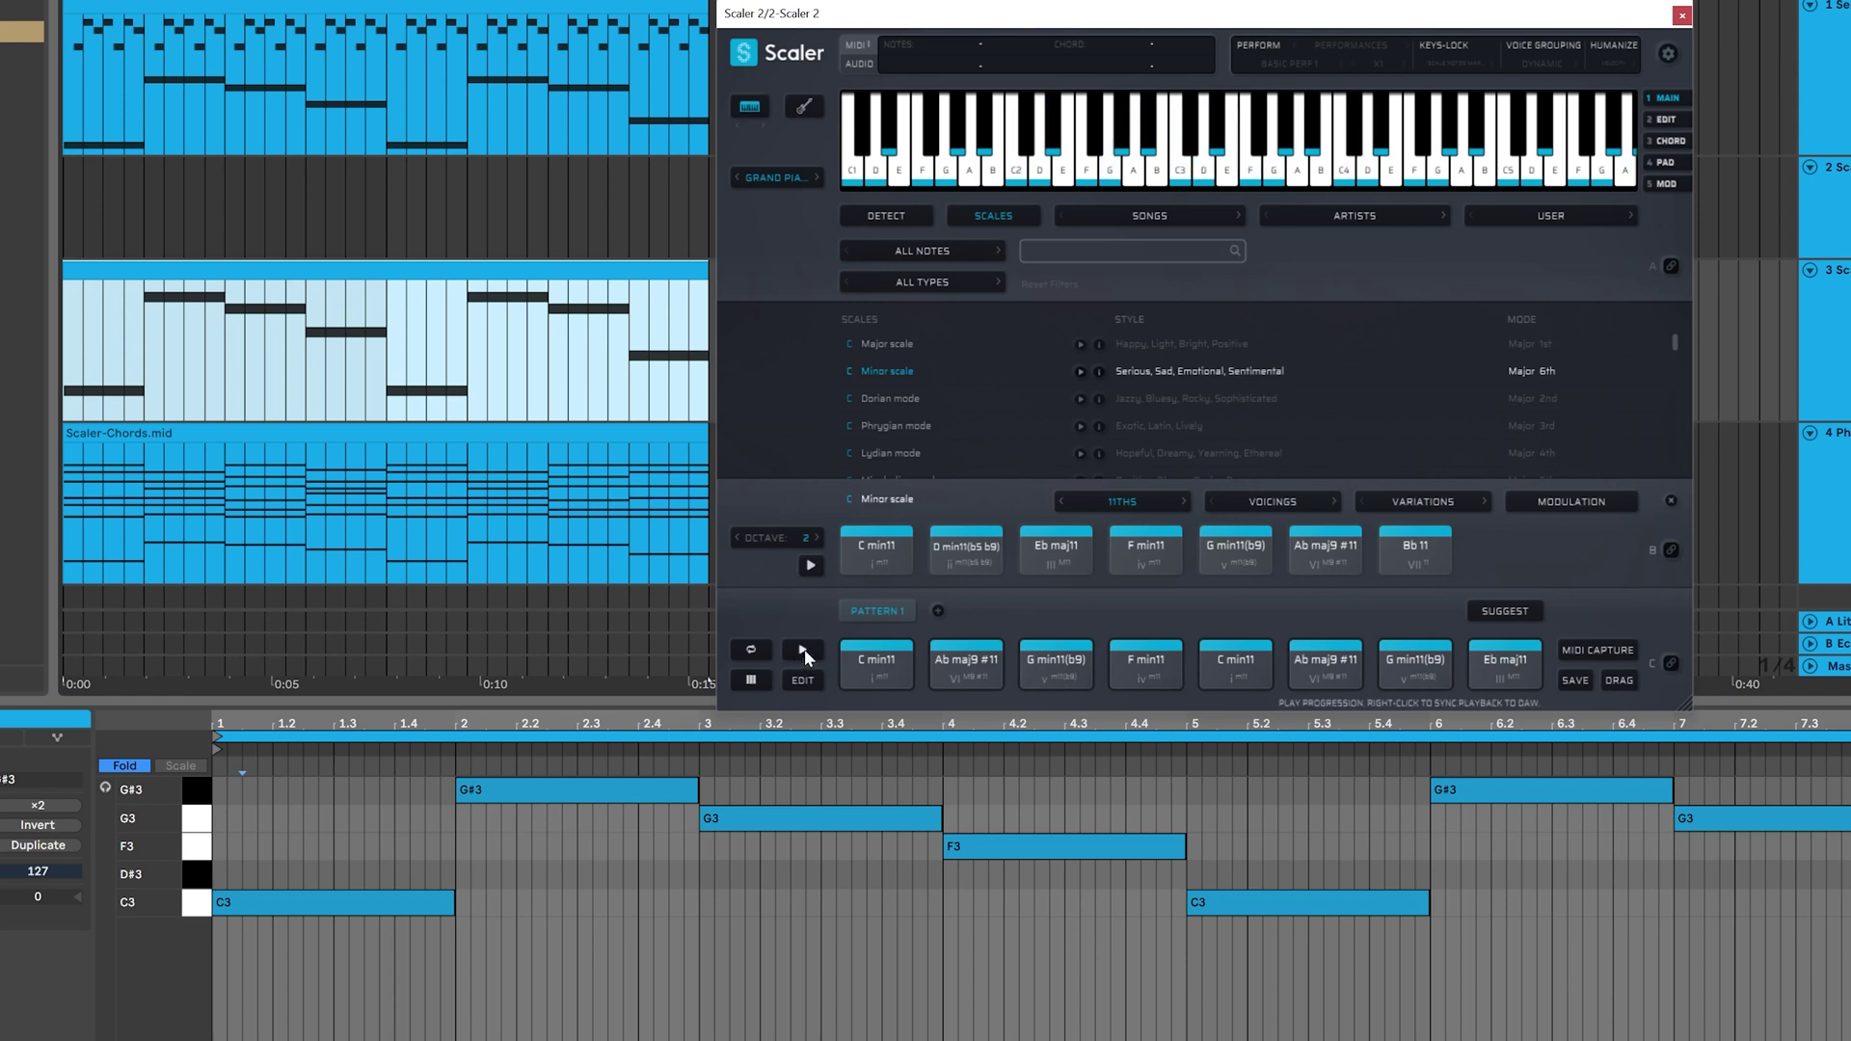
Step: Loop the progression, set every chord's Playback Timings duration to x2, and enable MIDI Bind
{"action": "left_click", "coordinate": [804, 650]}
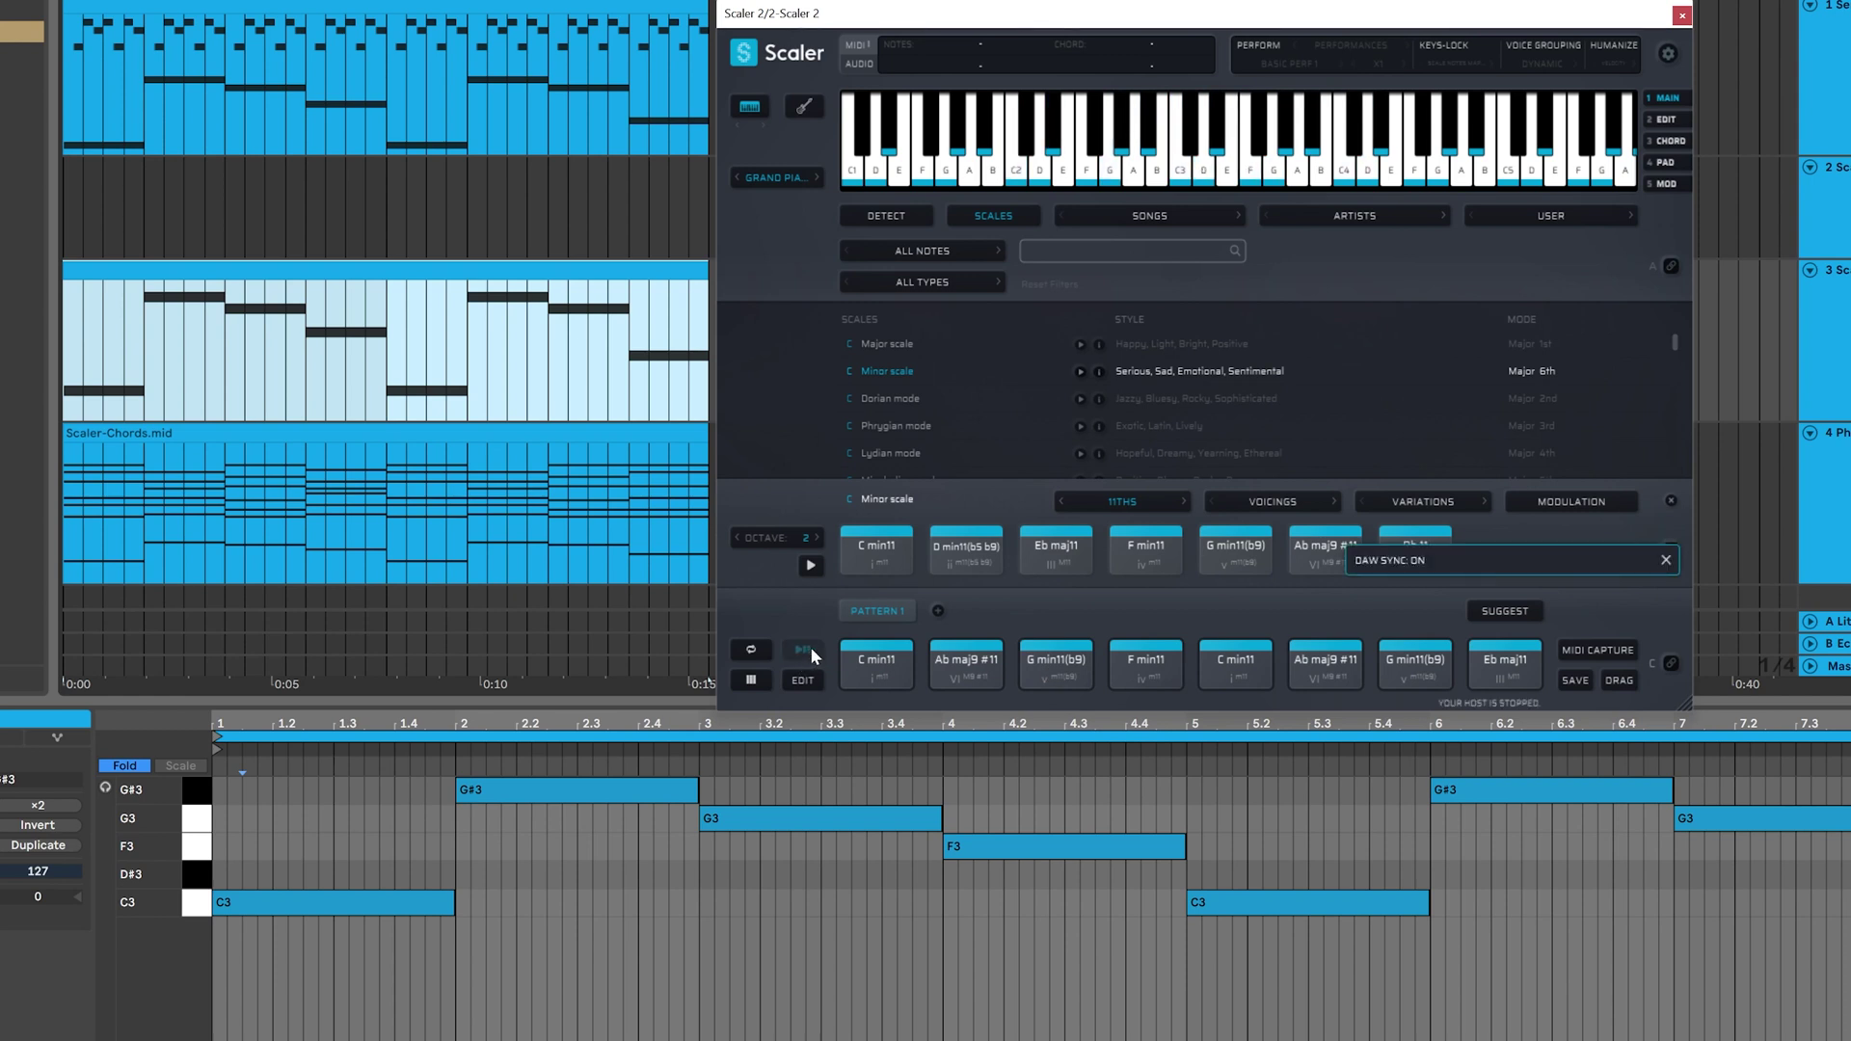
{"action": "left_click", "coordinate": [757, 655]}
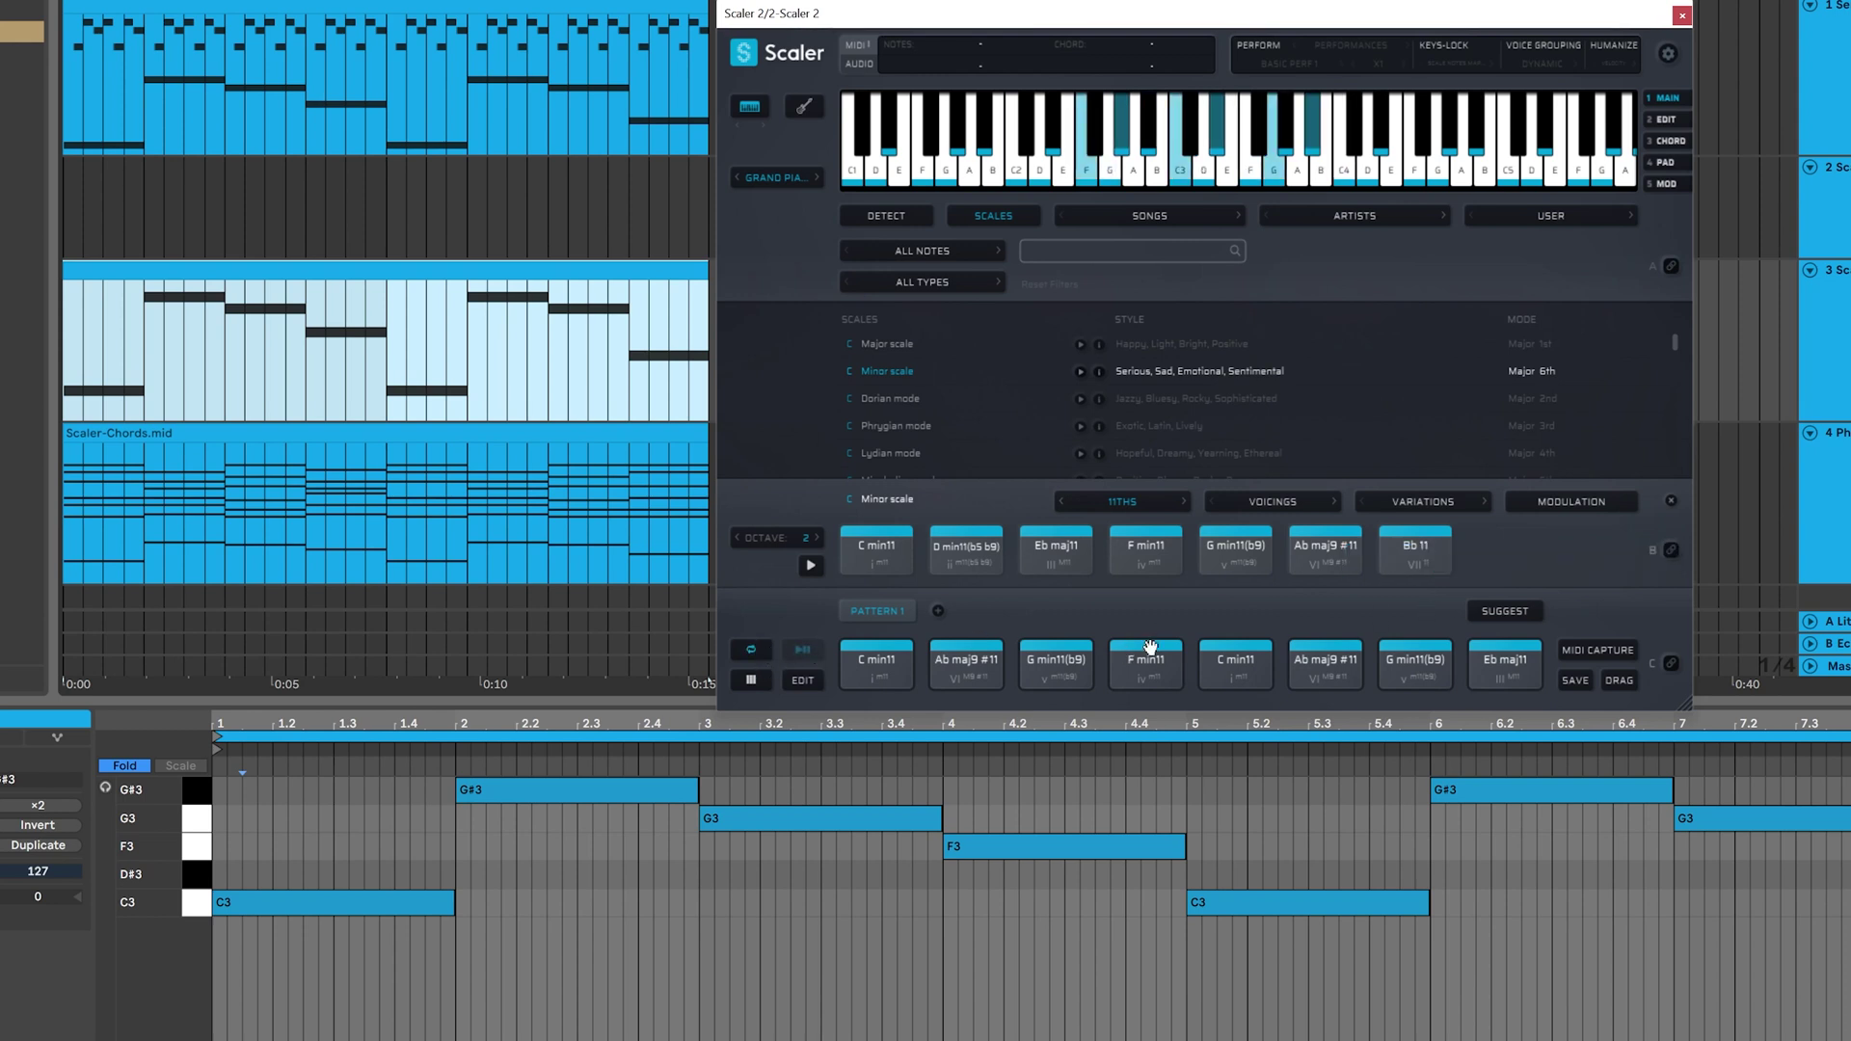
{"action": "left_click", "coordinate": [814, 681]}
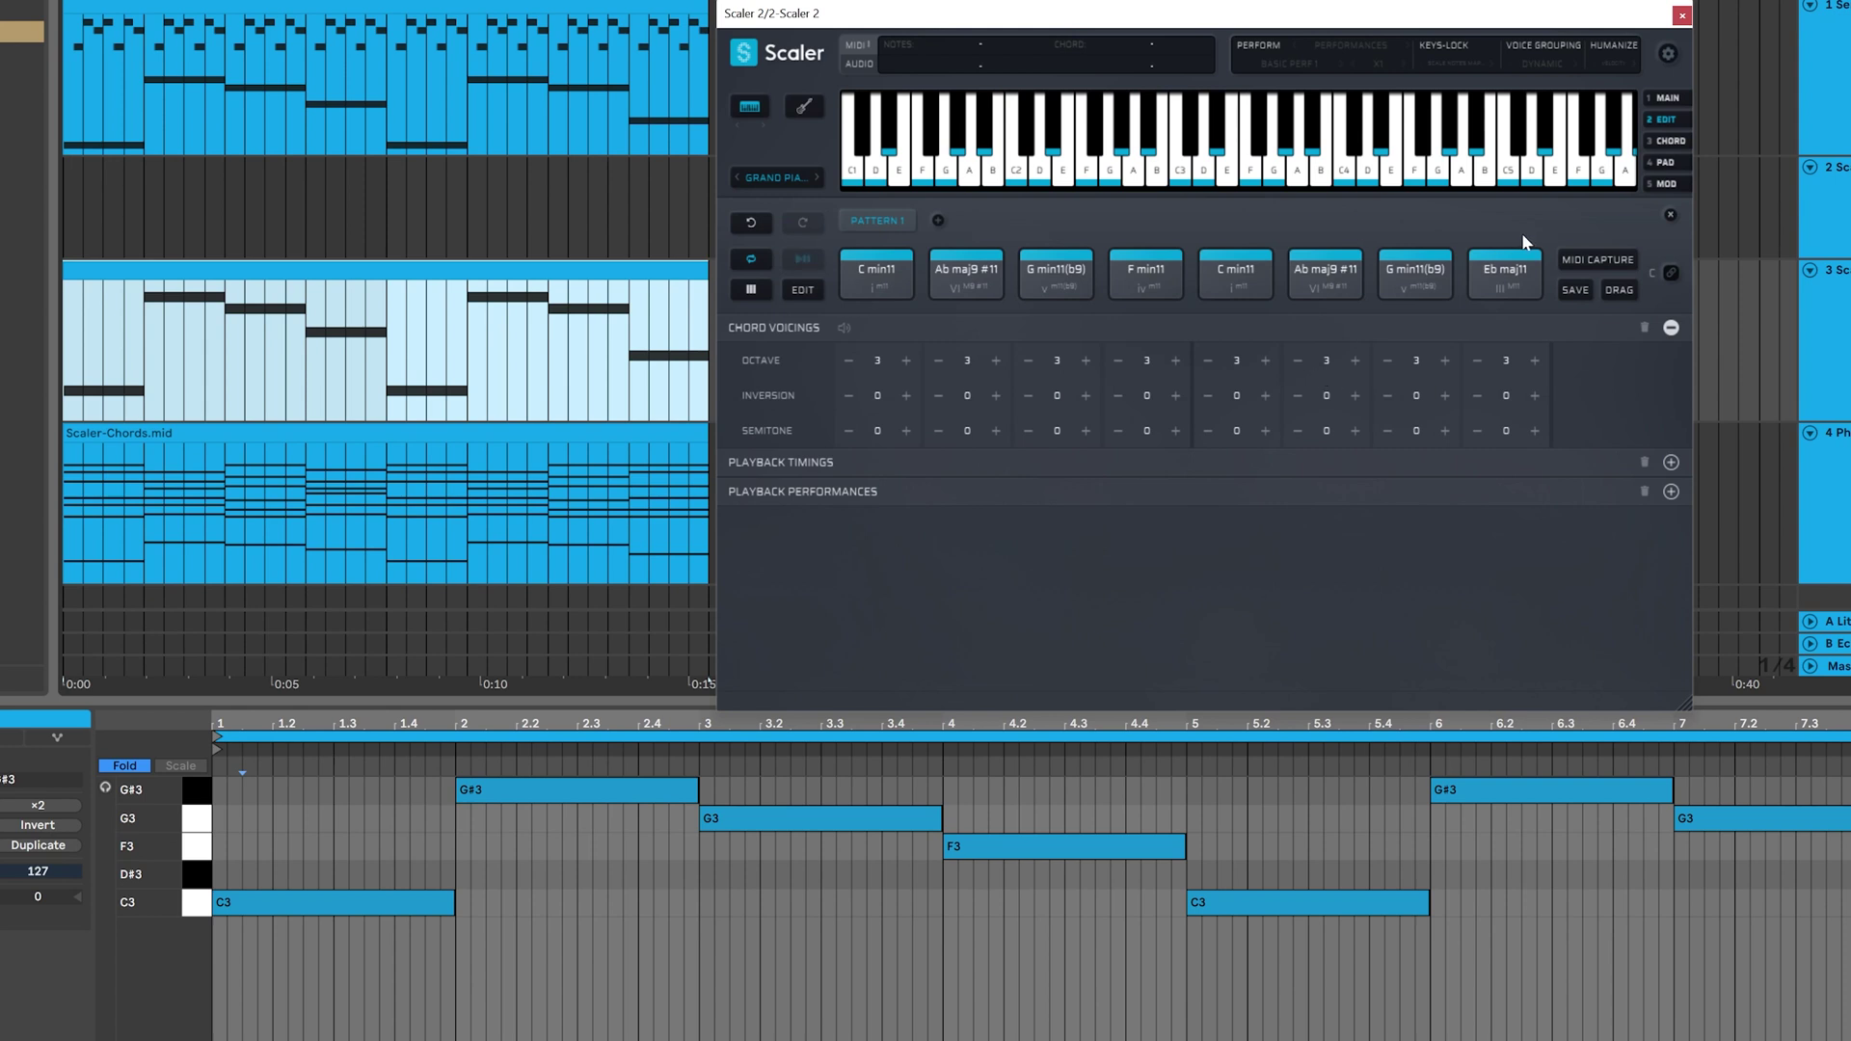
{"action": "left_click", "coordinate": [827, 458]}
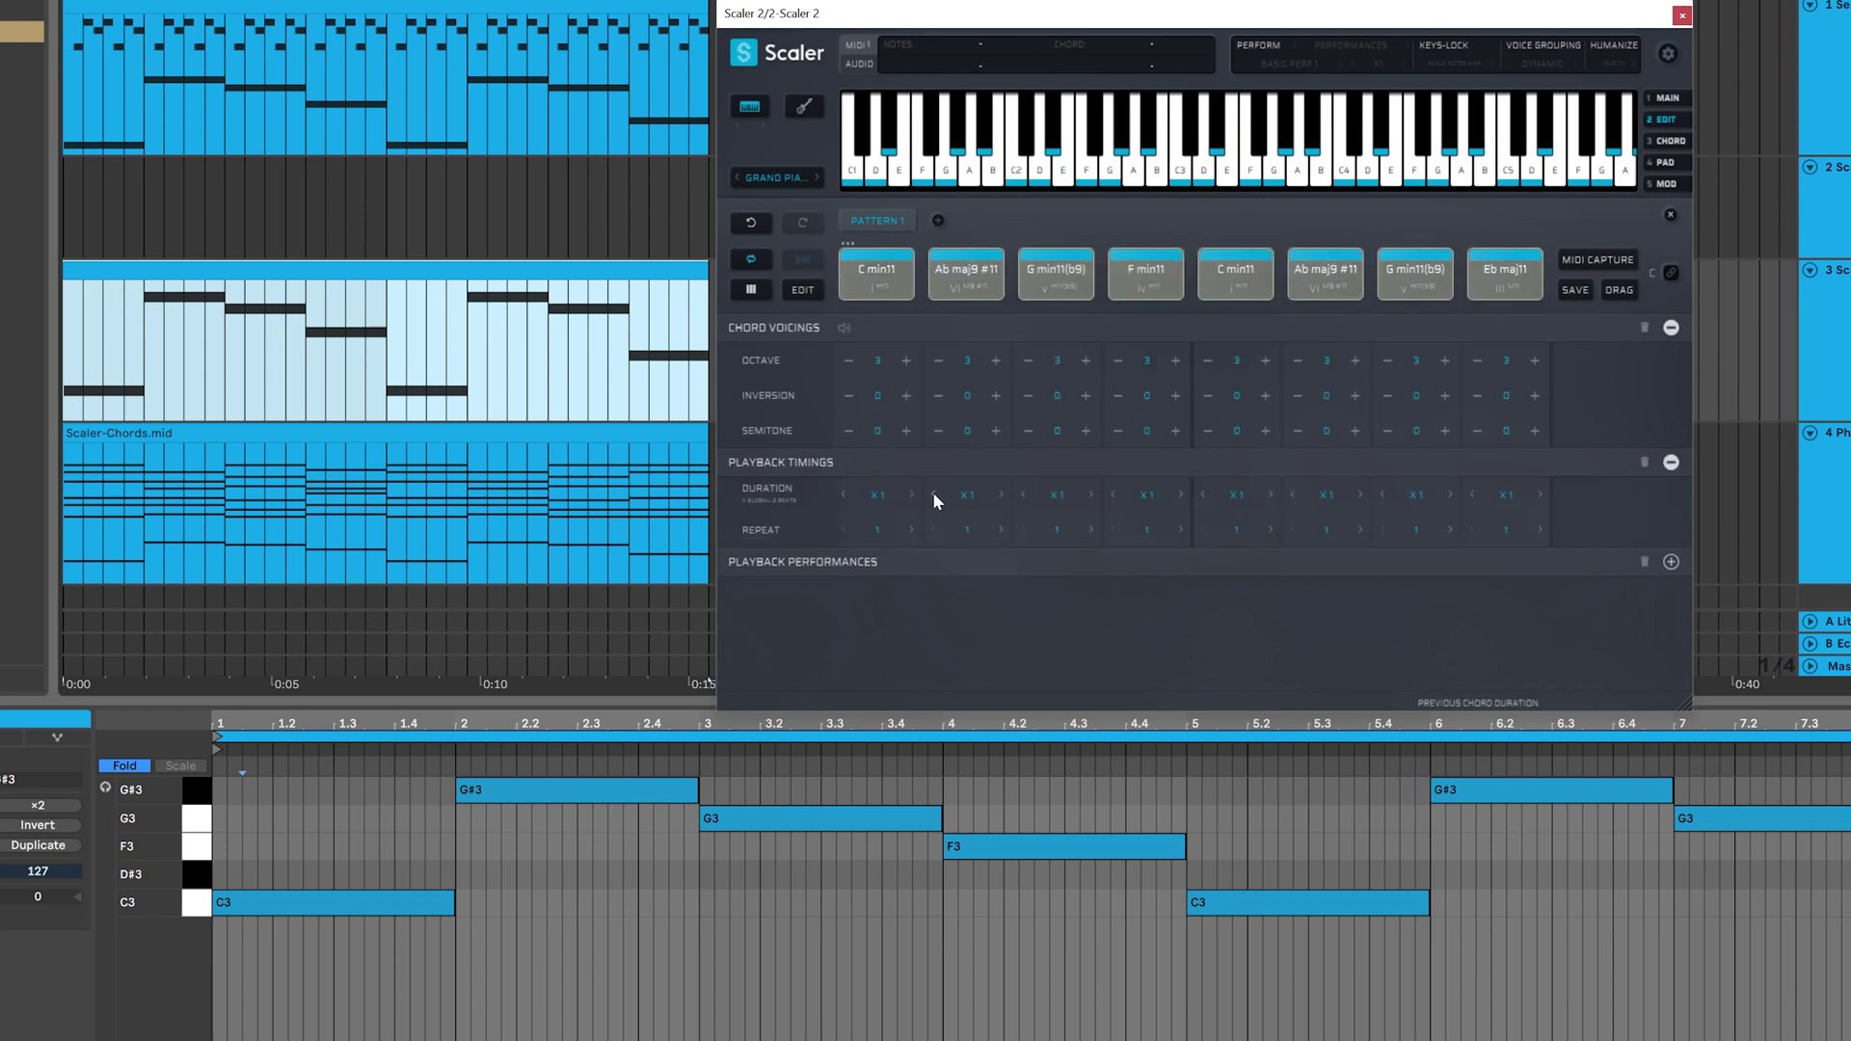
{"action": "left_click", "coordinate": [873, 493]}
{"action": "left_click", "coordinate": [881, 739]}
{"action": "key", "text": "1"}
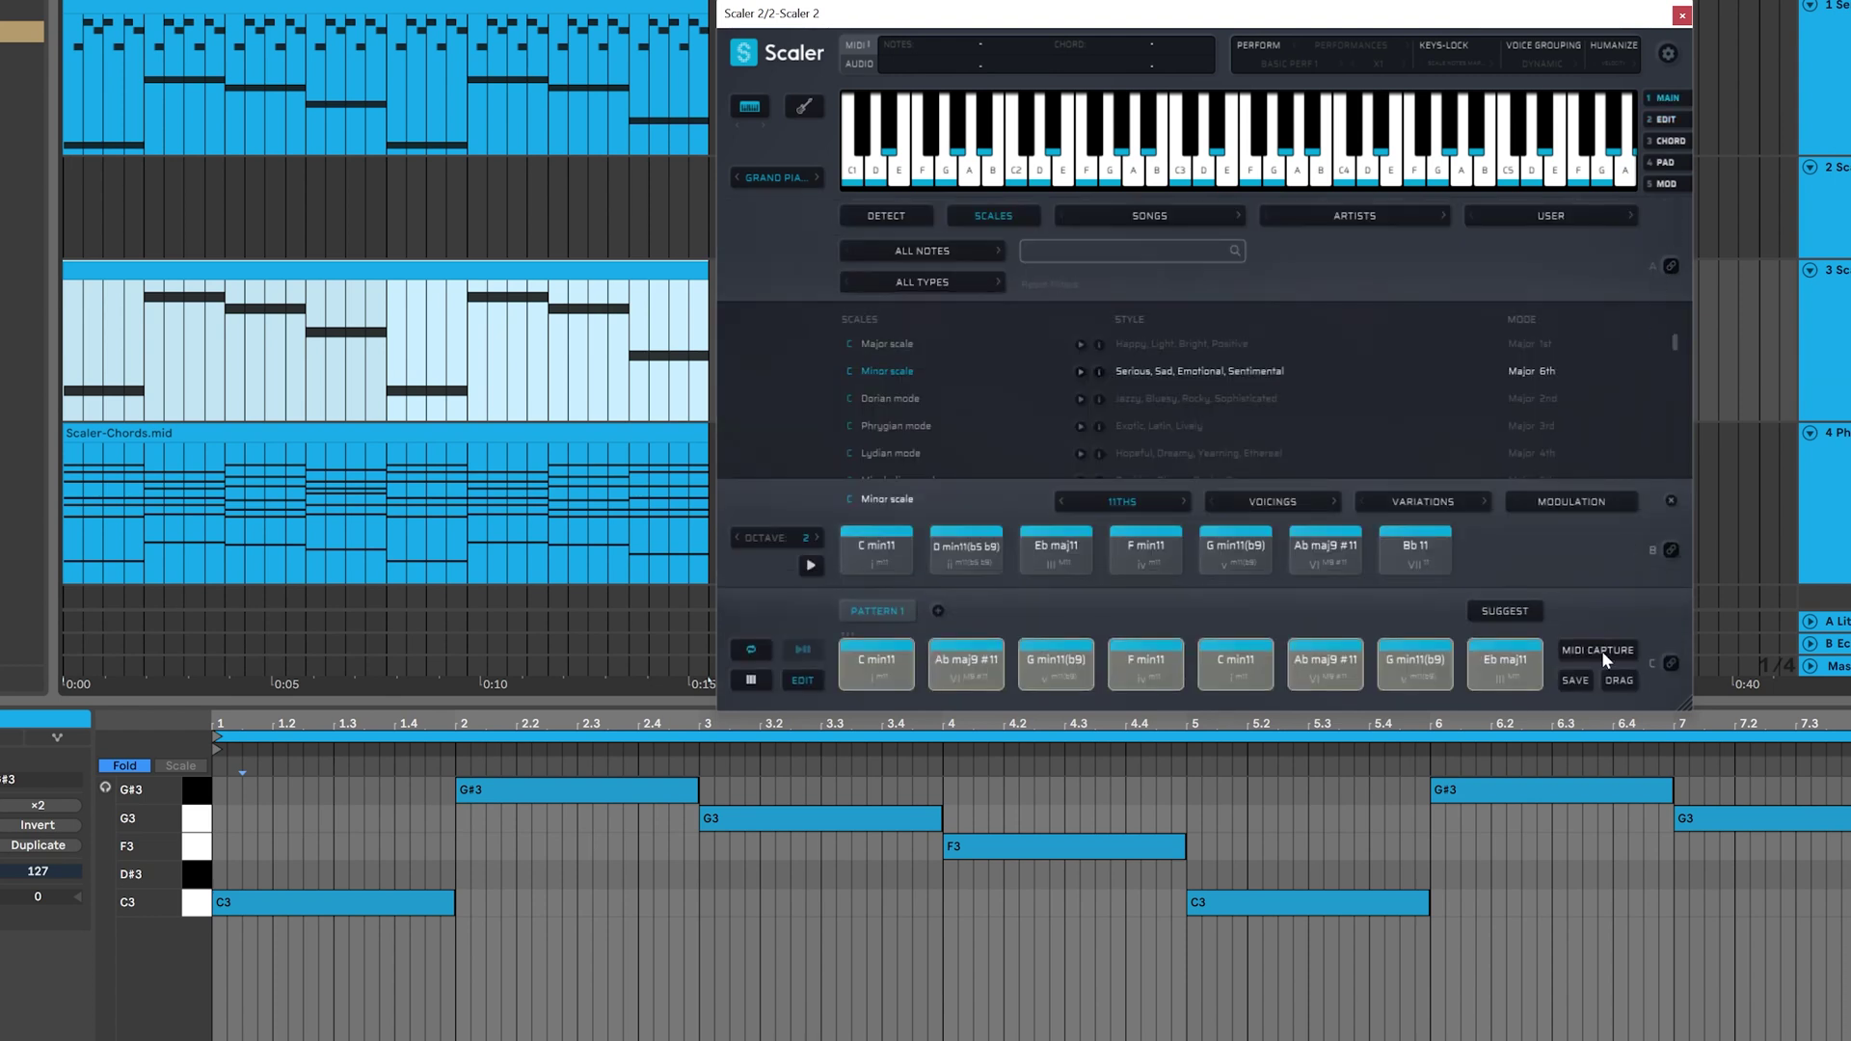
{"action": "left_click", "coordinate": [1671, 664]}
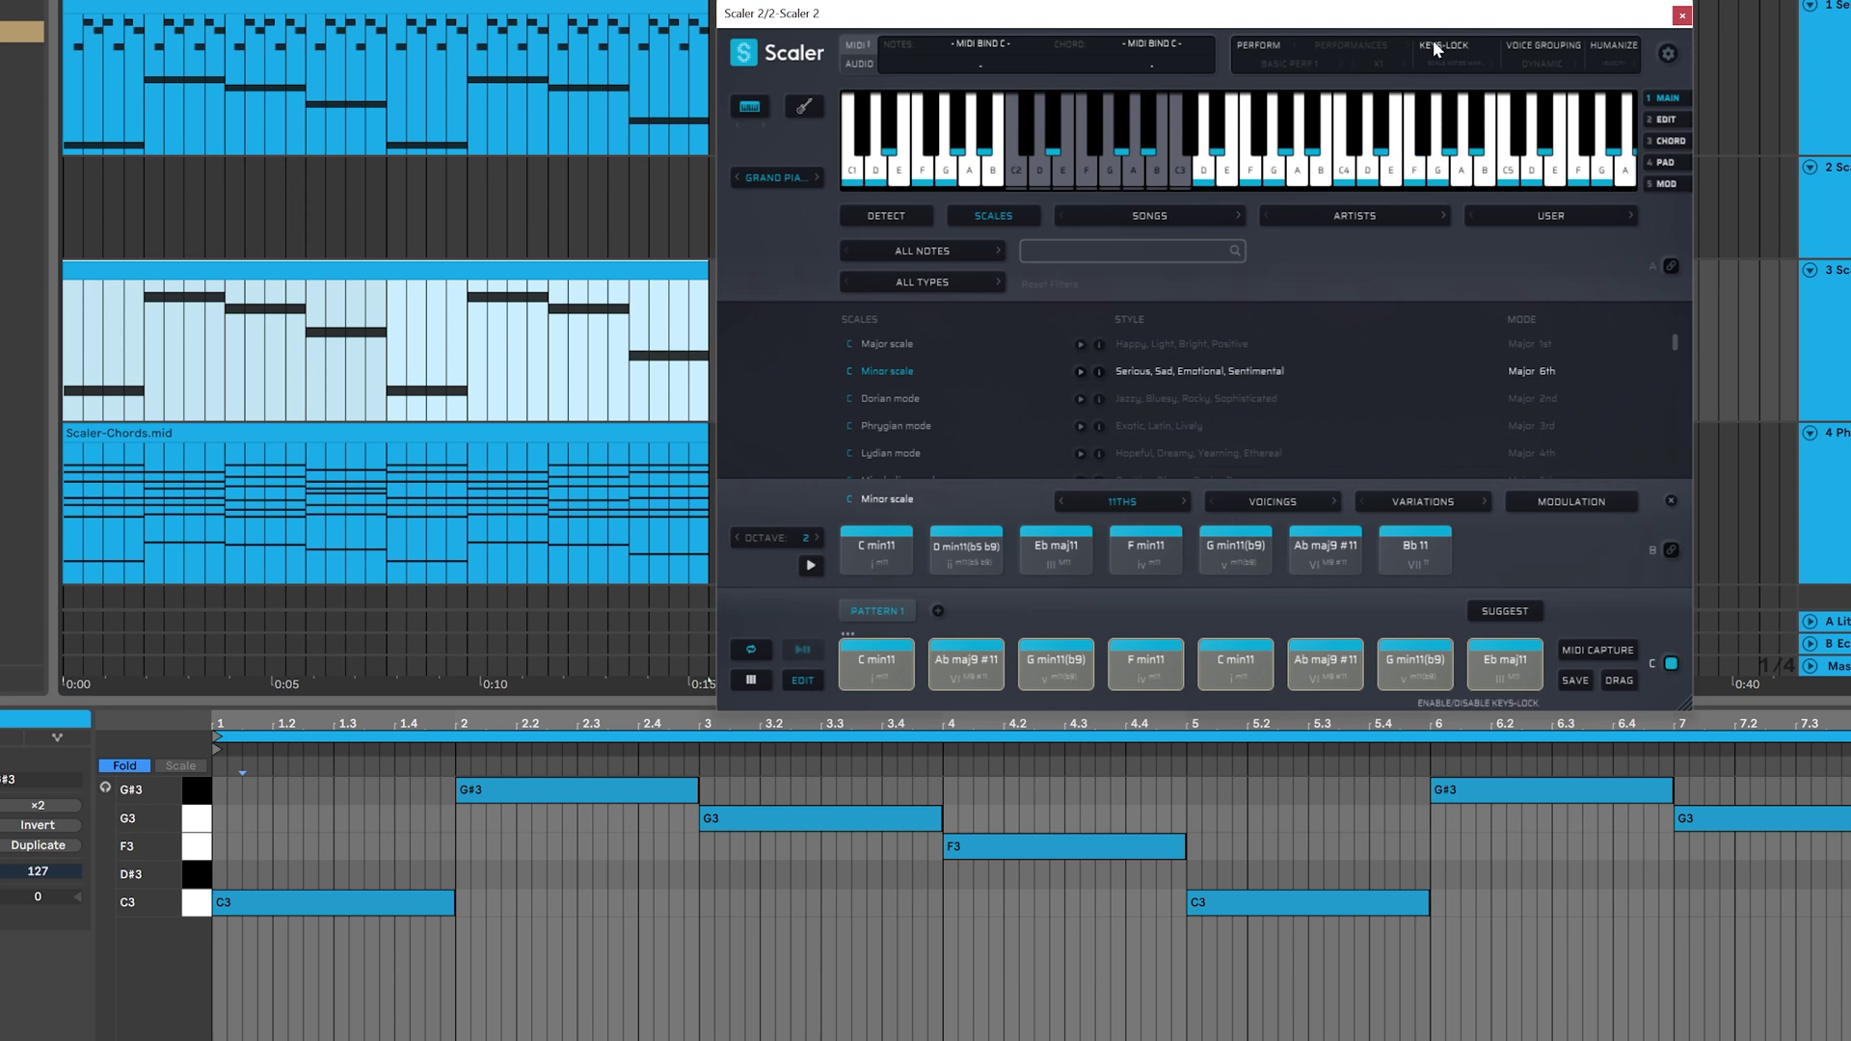
Step: Switch Scaler 2's keys-lock to Chord Extensions mode and audition the Eb maj11 chord
{"action": "left_click", "coordinate": [1450, 61]}
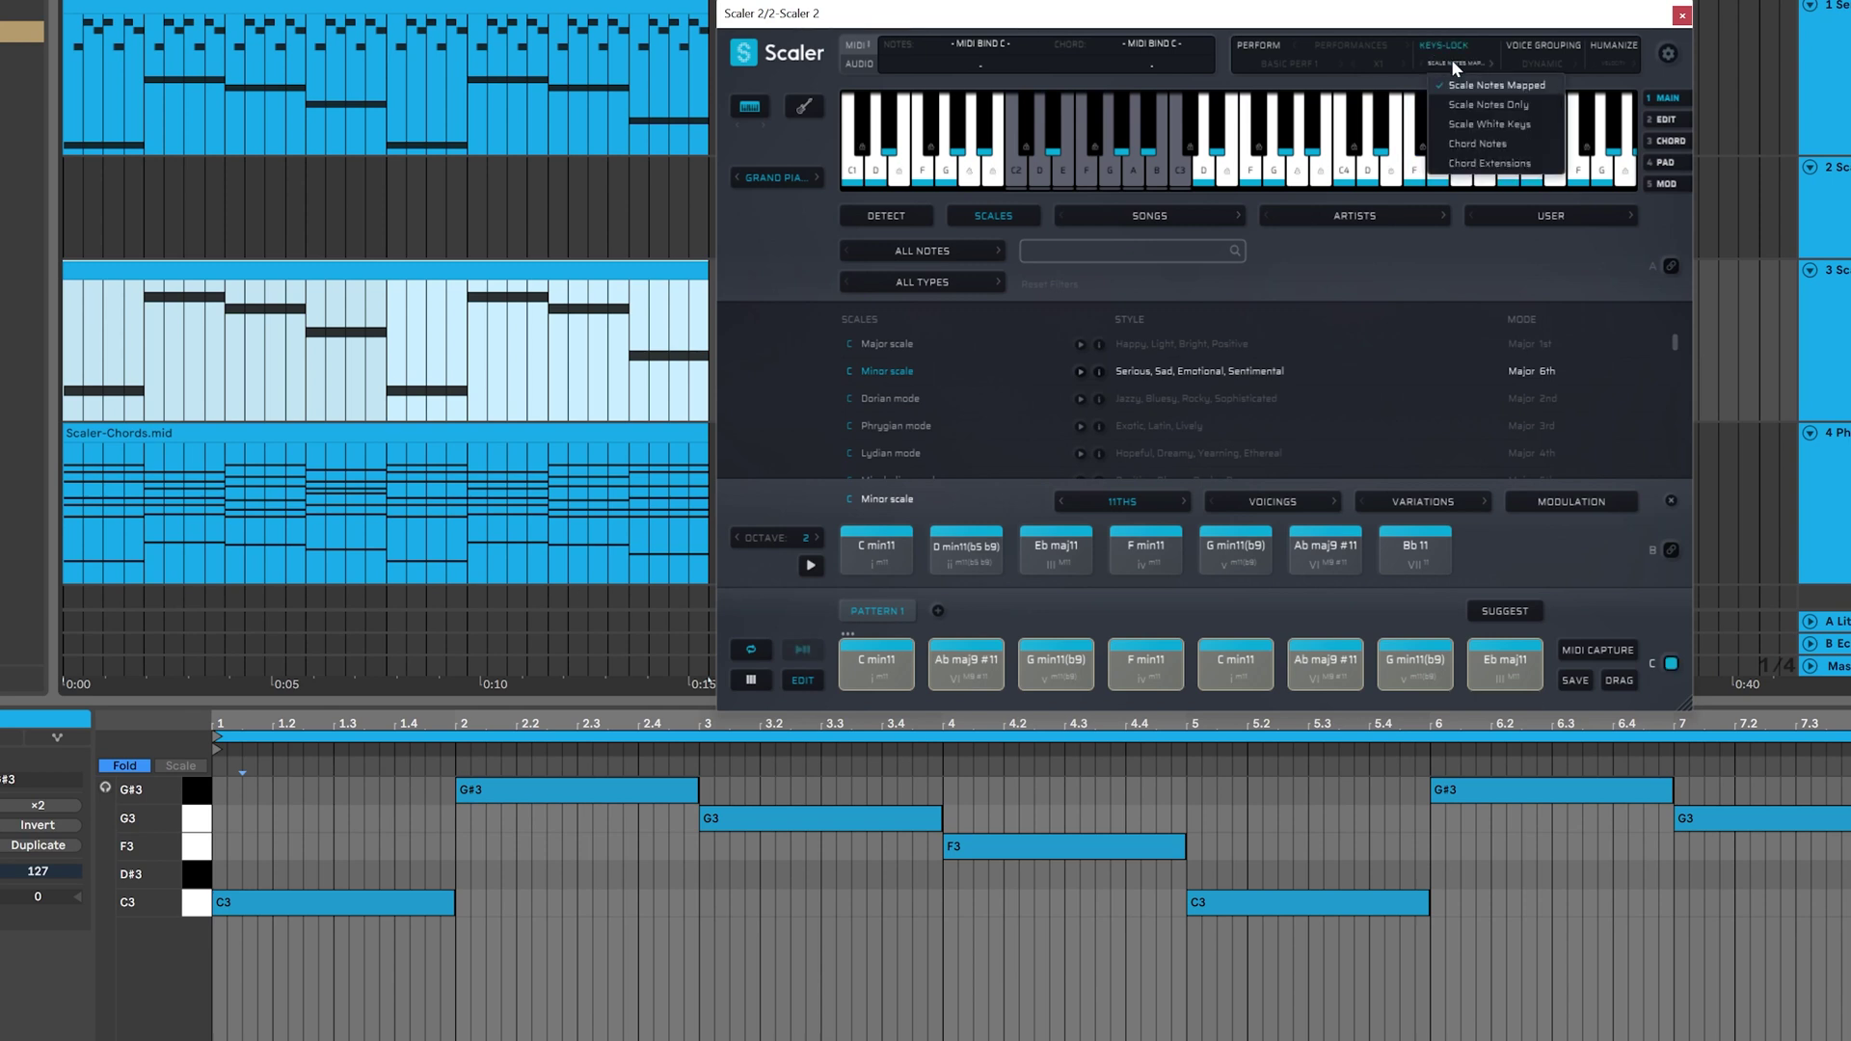
{"action": "left_click", "coordinate": [1485, 144]}
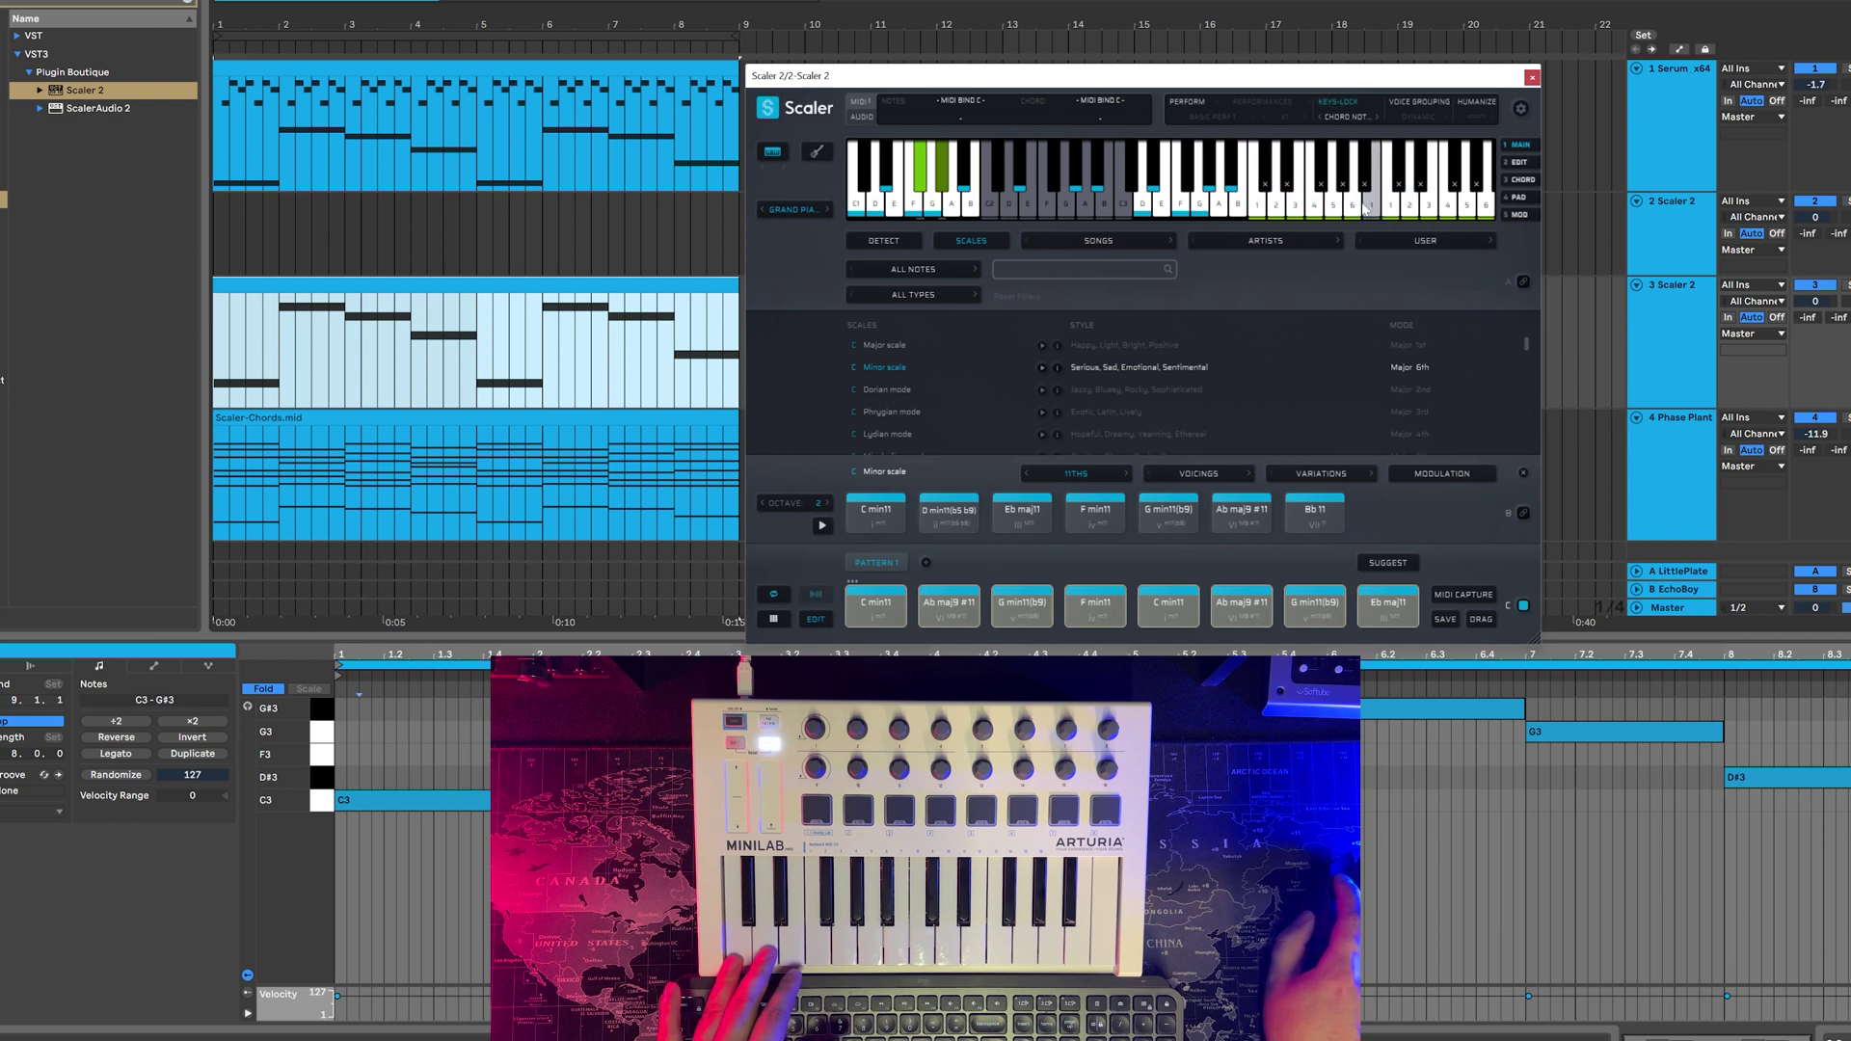
{"action": "left_click", "coordinate": [1393, 603]}
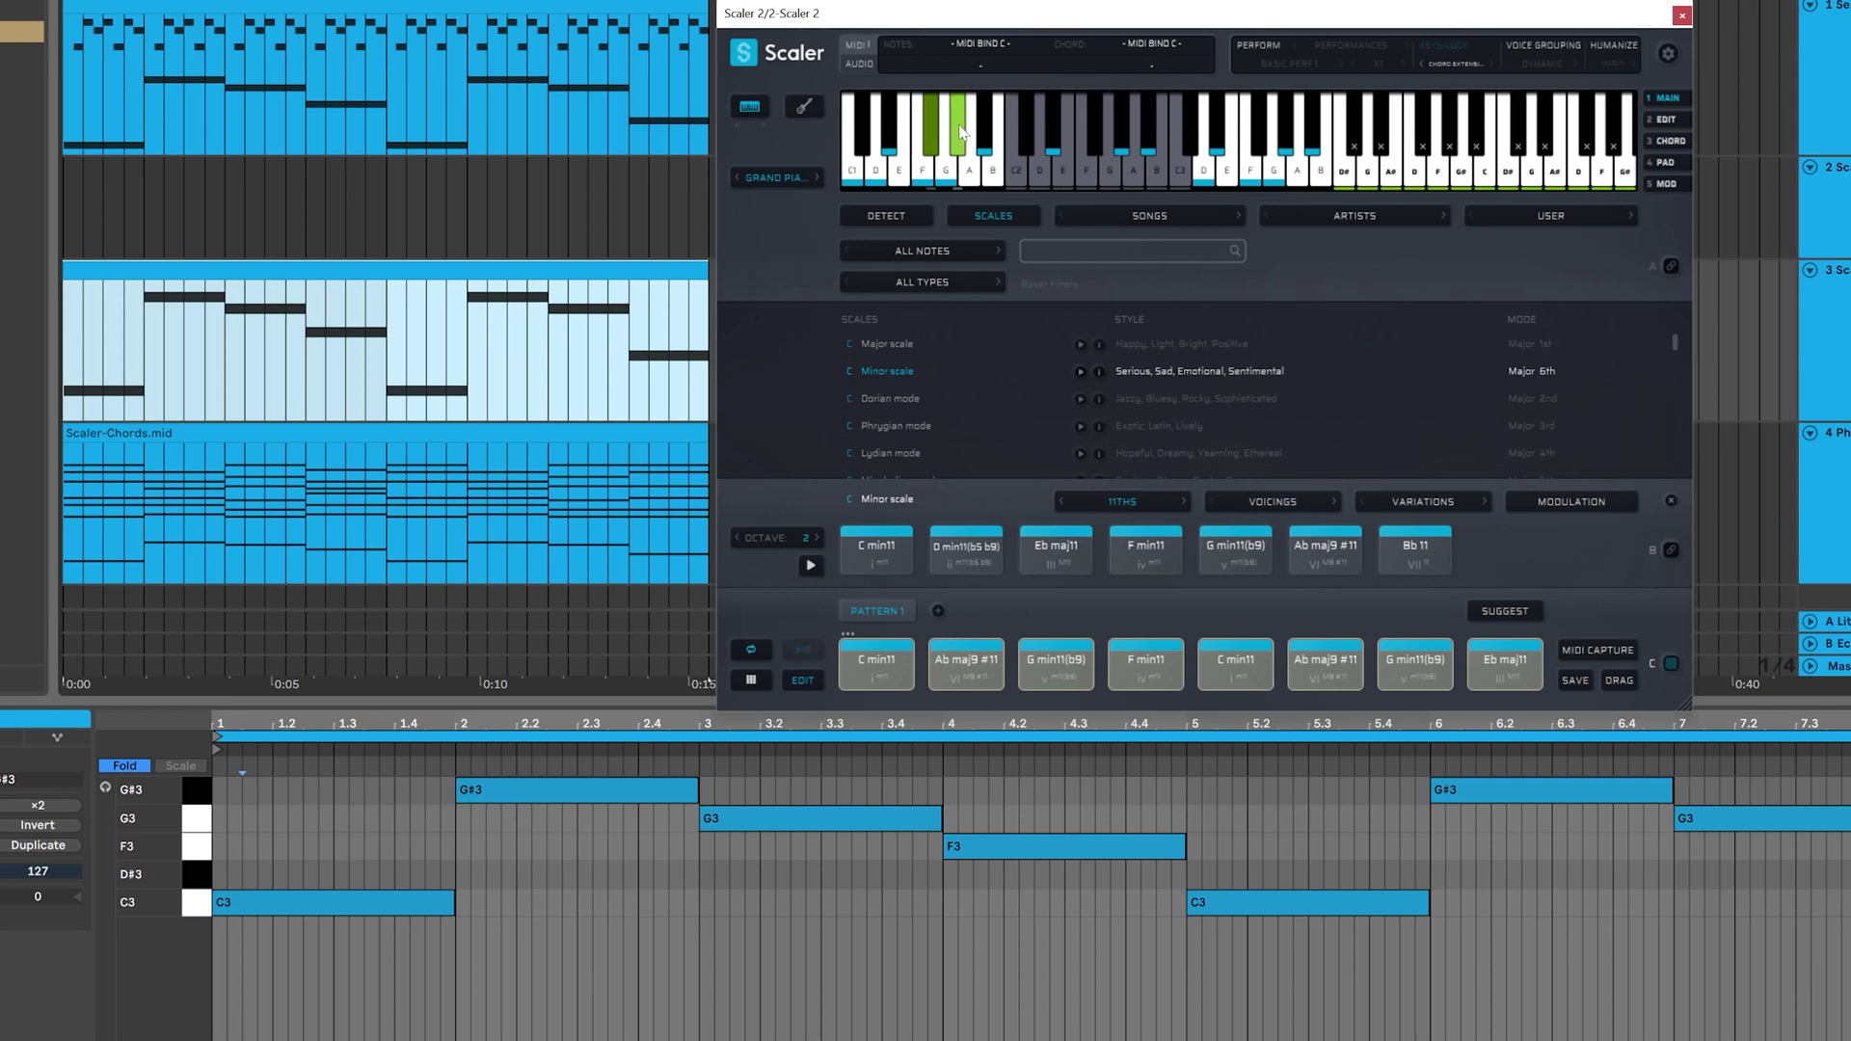
Step: Set Keys-Lock Chord Mute to Unmuted in Scaler's settings, then show the top melody clip's notes
{"action": "left_click", "coordinate": [1667, 54]}
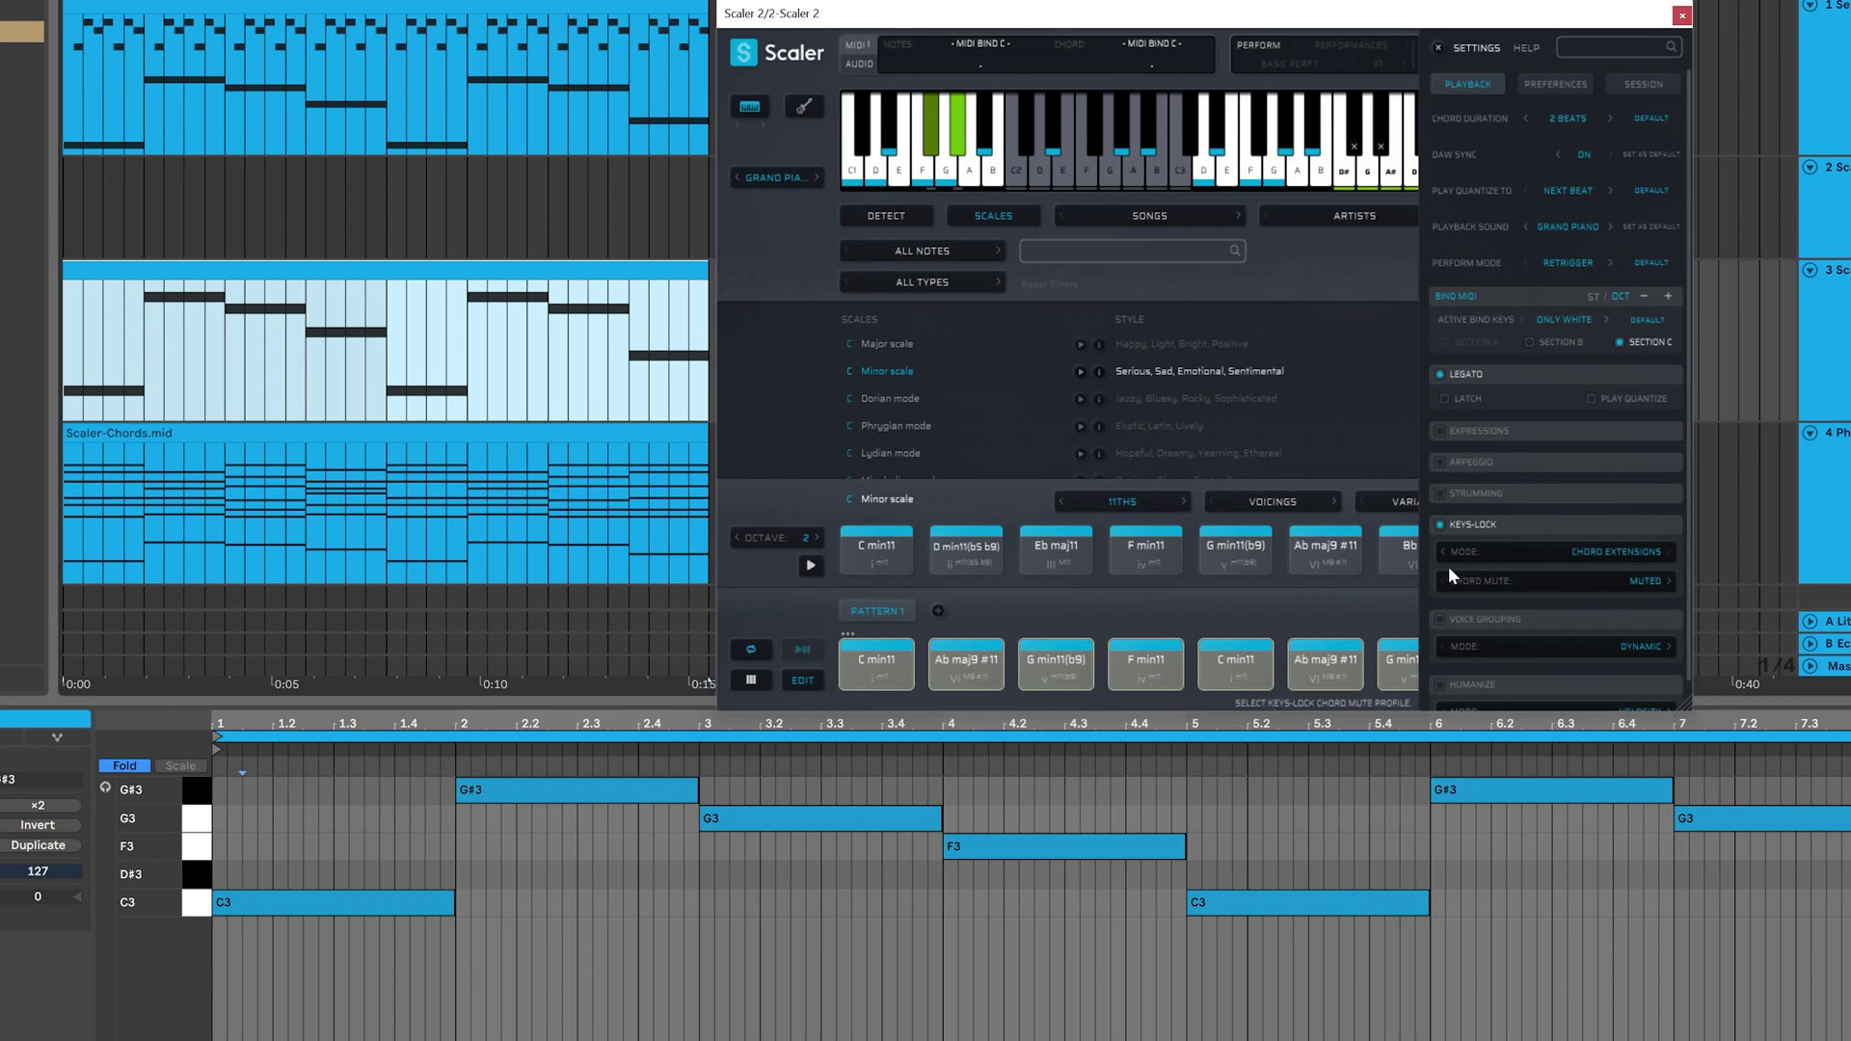
{"action": "left_click", "coordinate": [1518, 577]}
{"action": "left_click", "coordinate": [1495, 623]}
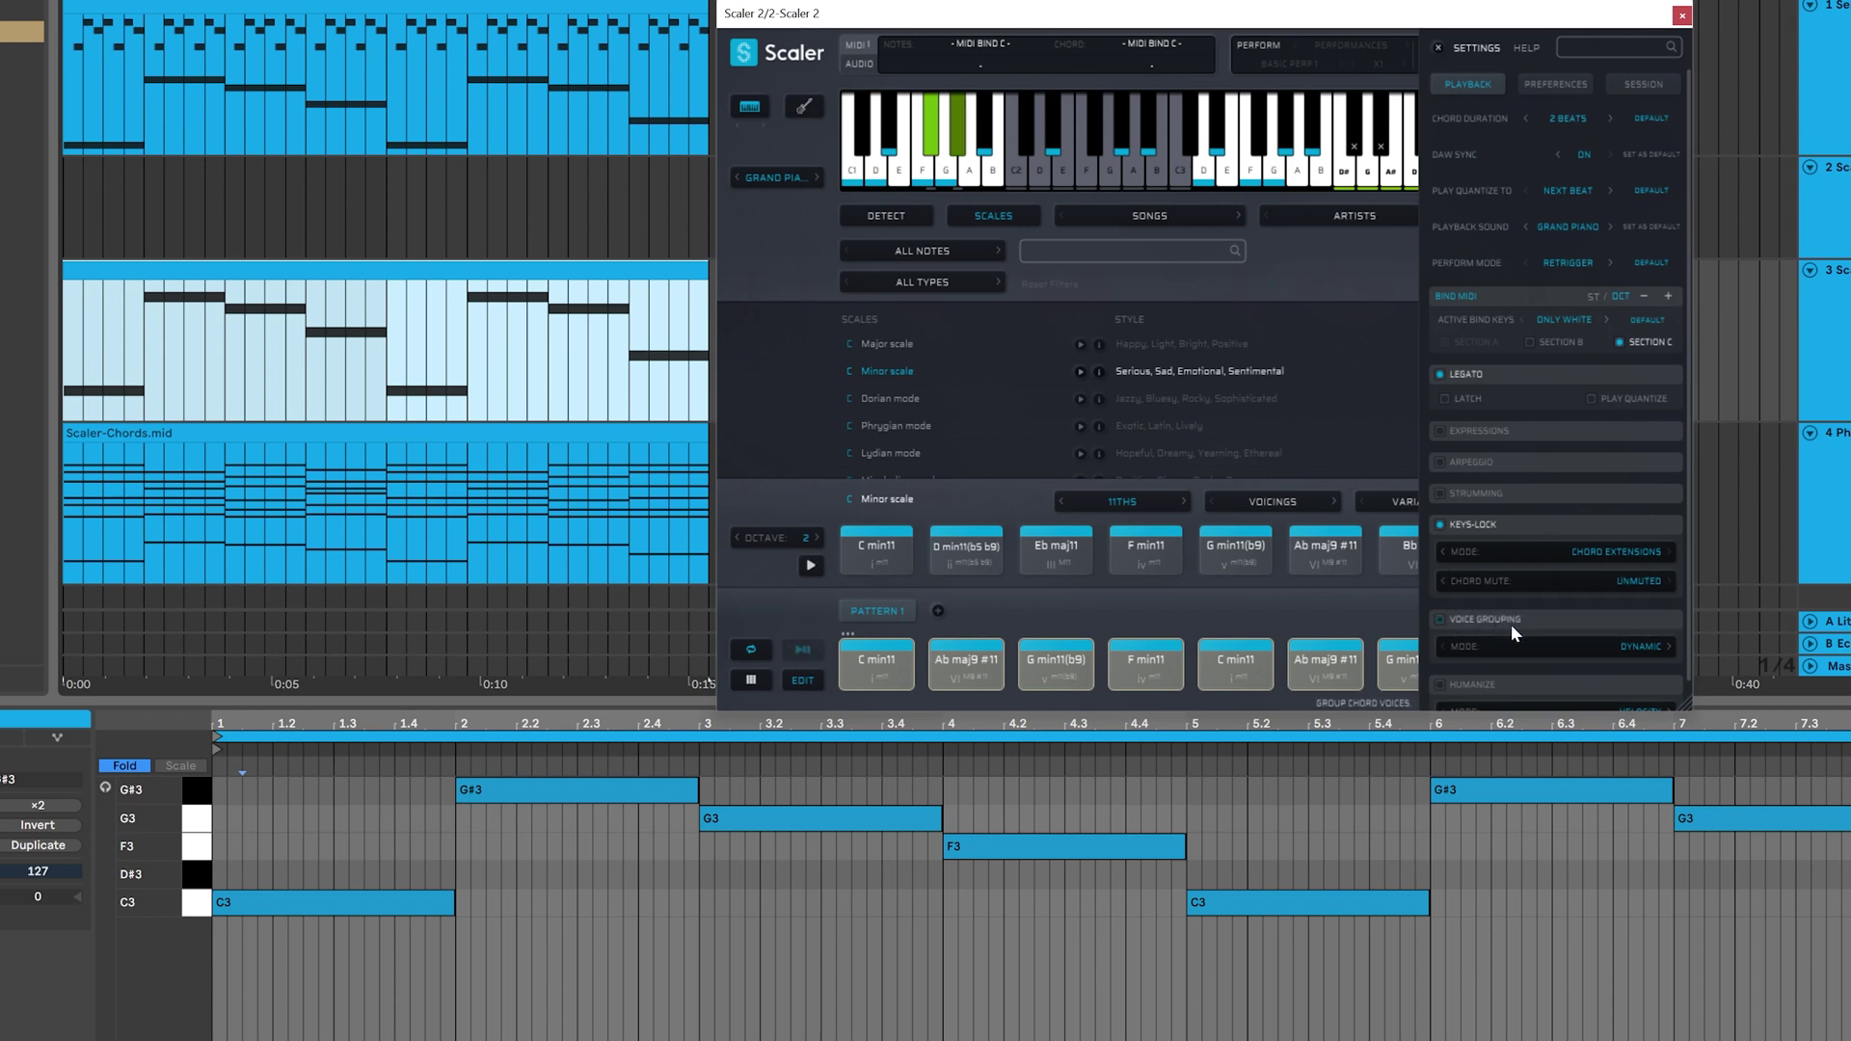
{"action": "left_click", "coordinate": [1438, 48]}
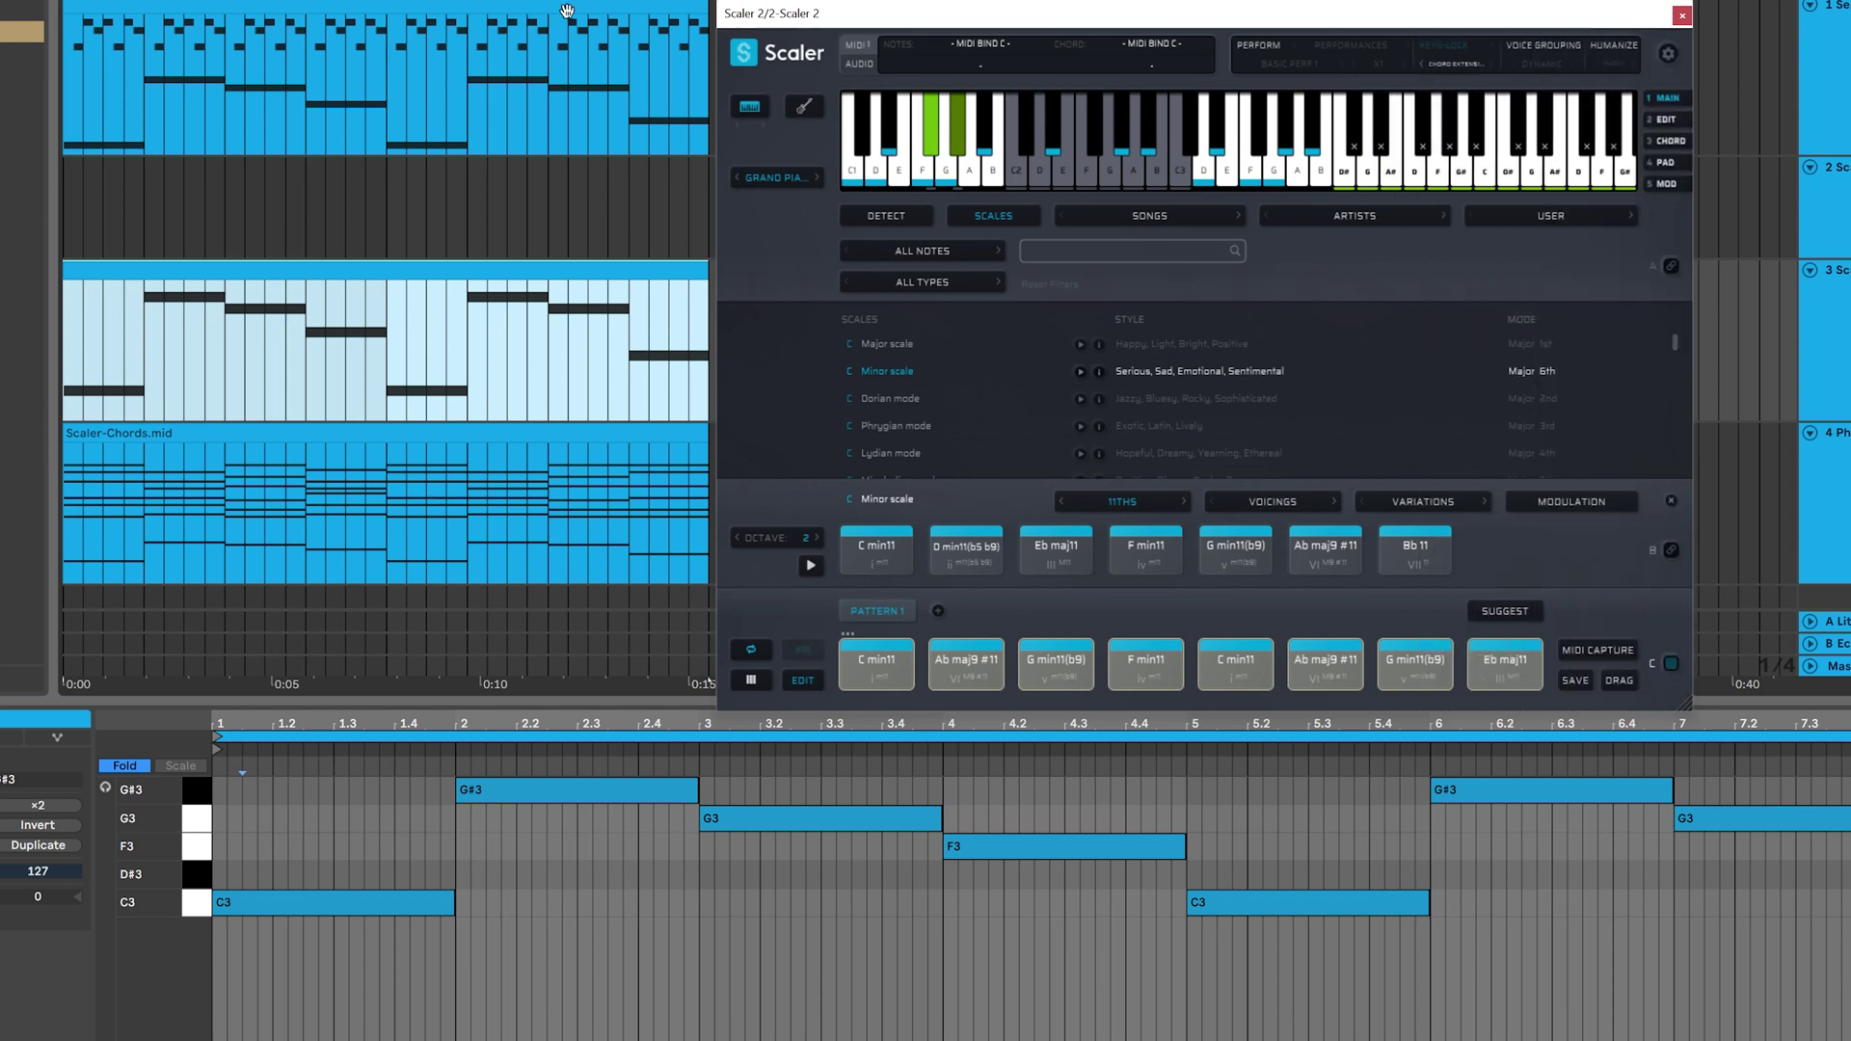
{"action": "left_click", "coordinate": [567, 11]}
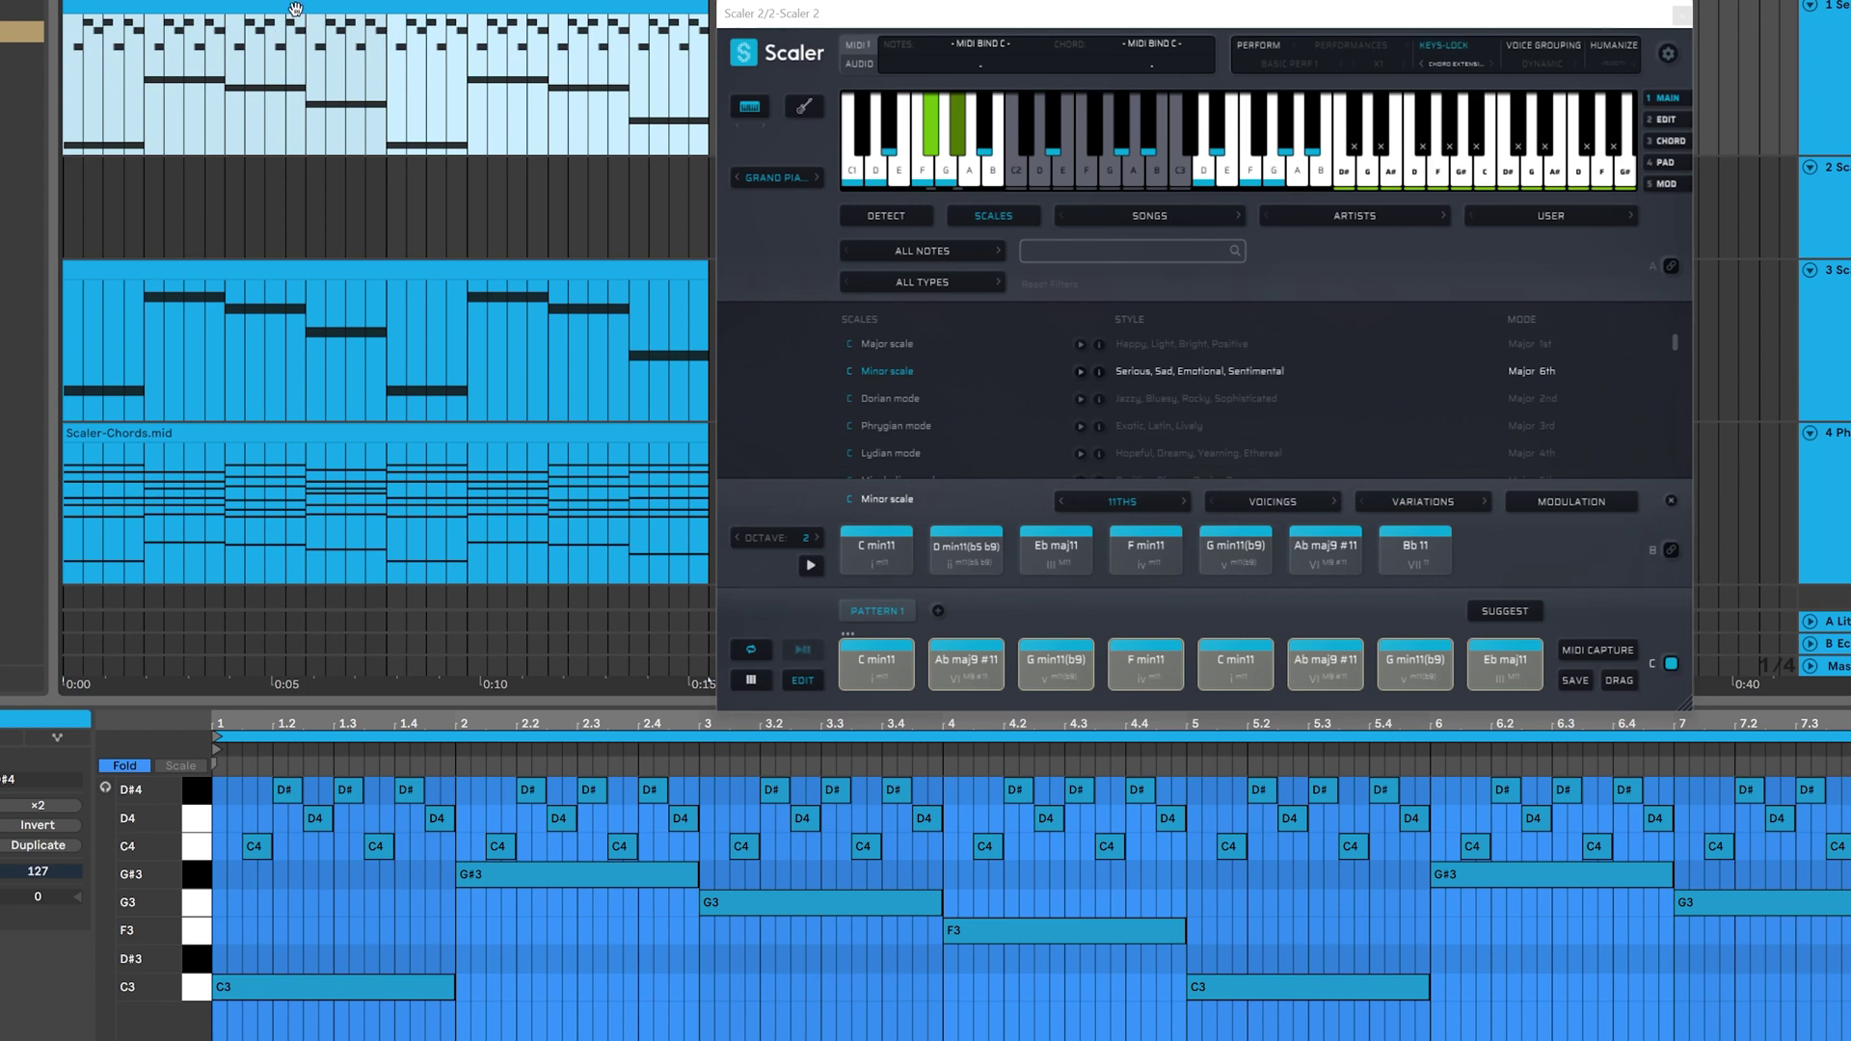
Step: Copy the top melody clip into the empty lane below and switch Scaler's keys-lock to Chord Mute
{"action": "left_click_drag", "start_coordinate": [270, 7], "coordinate": [163, 171]}
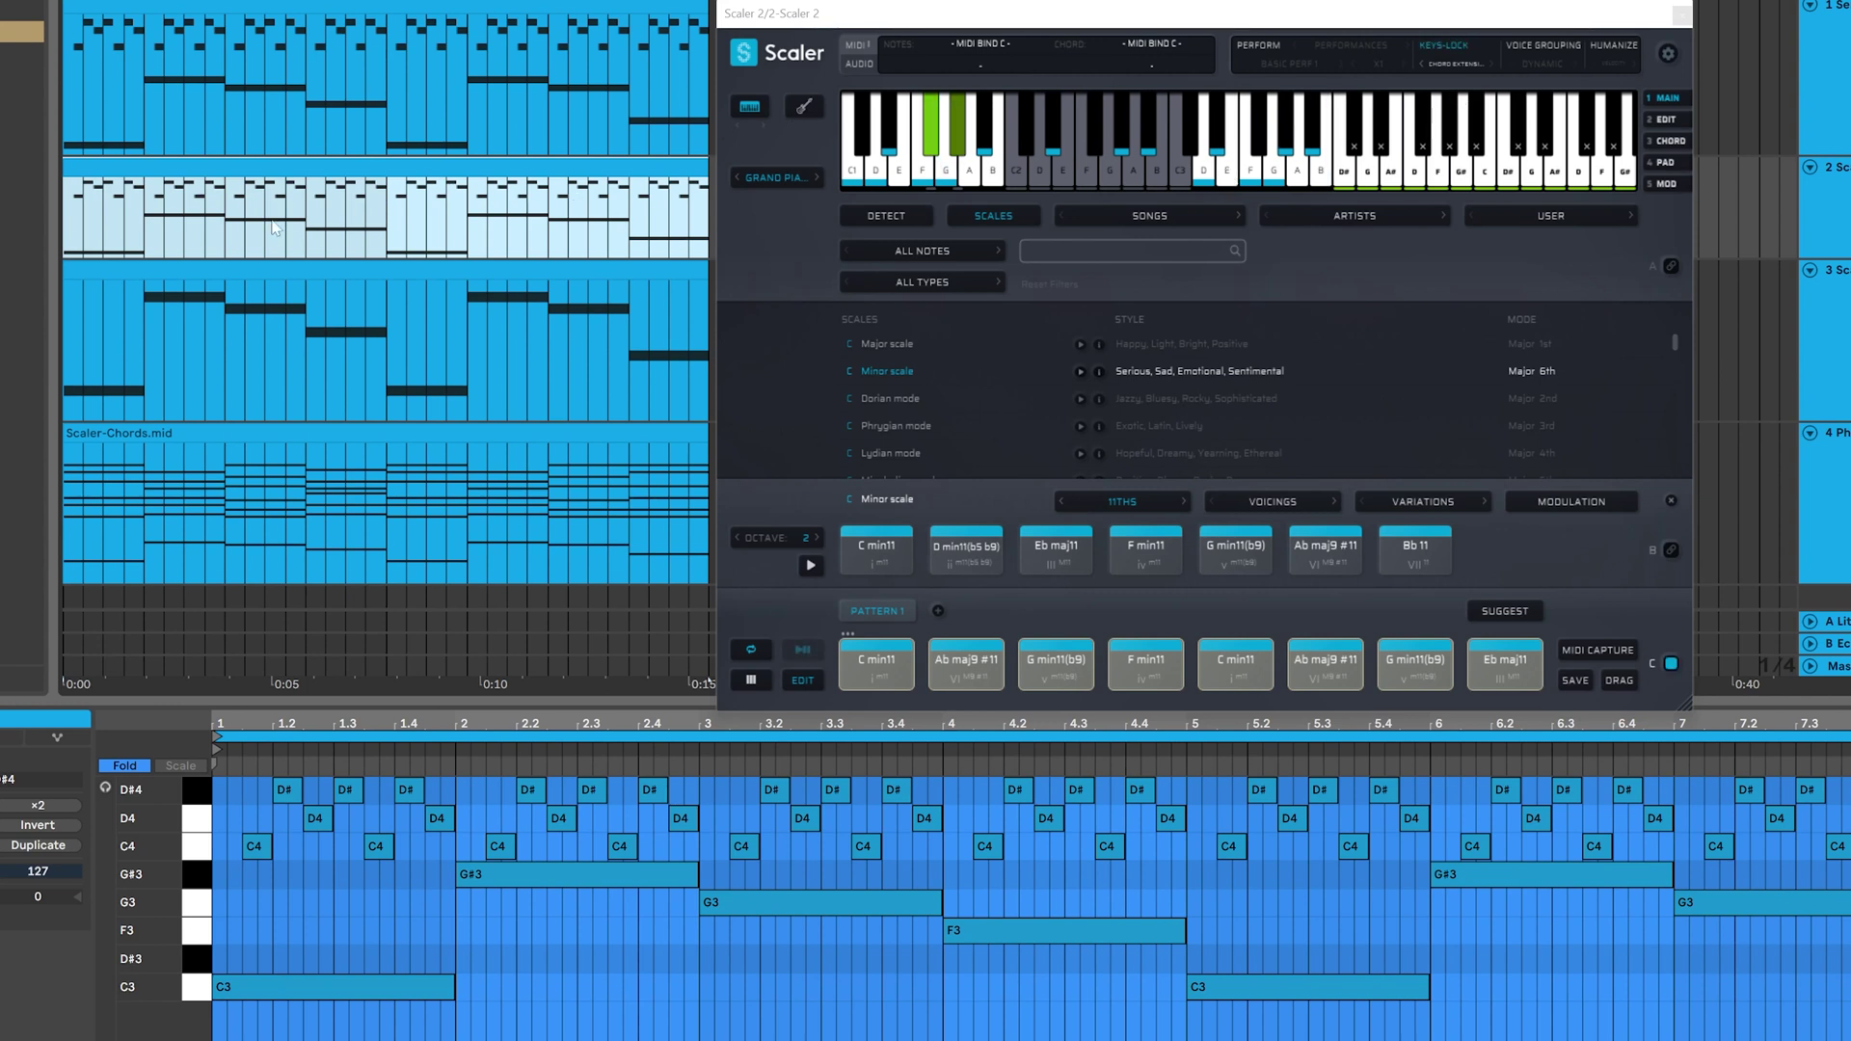
{"action": "left_click", "coordinate": [1062, 158]}
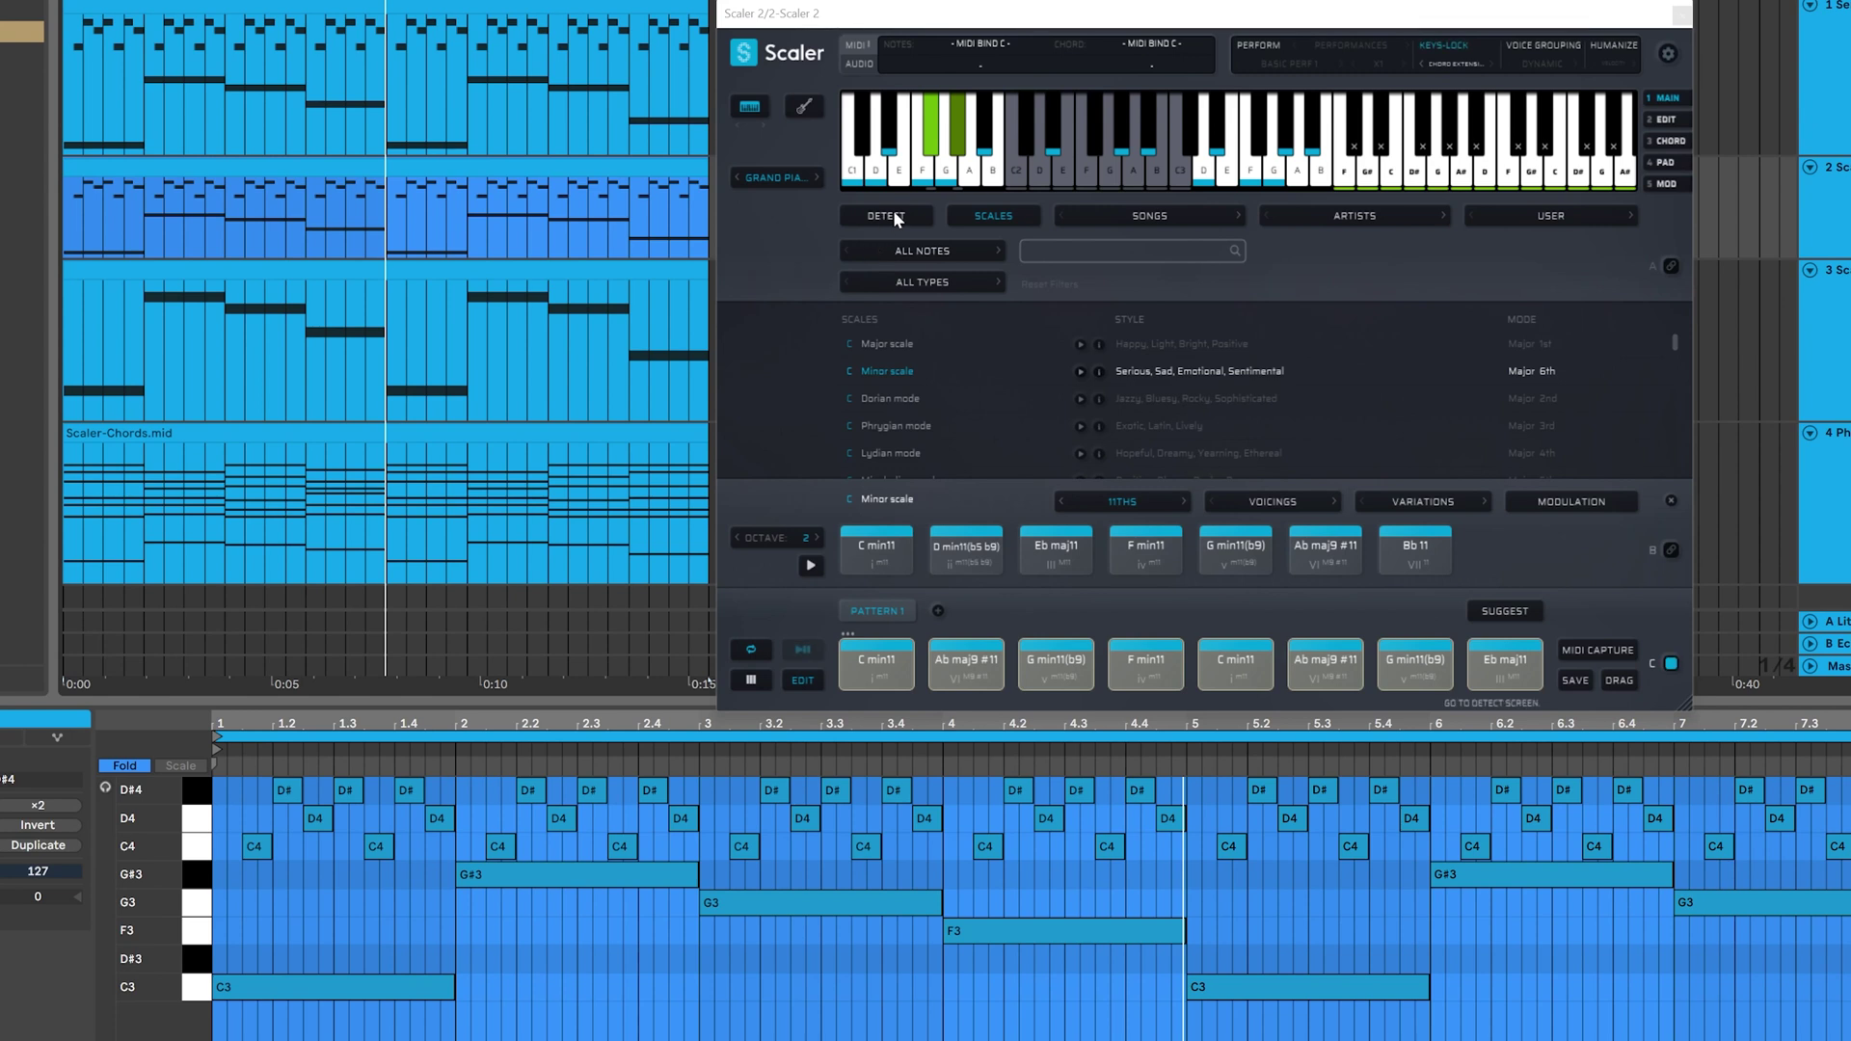
{"action": "left_click", "coordinate": [923, 129]}
{"action": "left_click", "coordinate": [935, 135]}
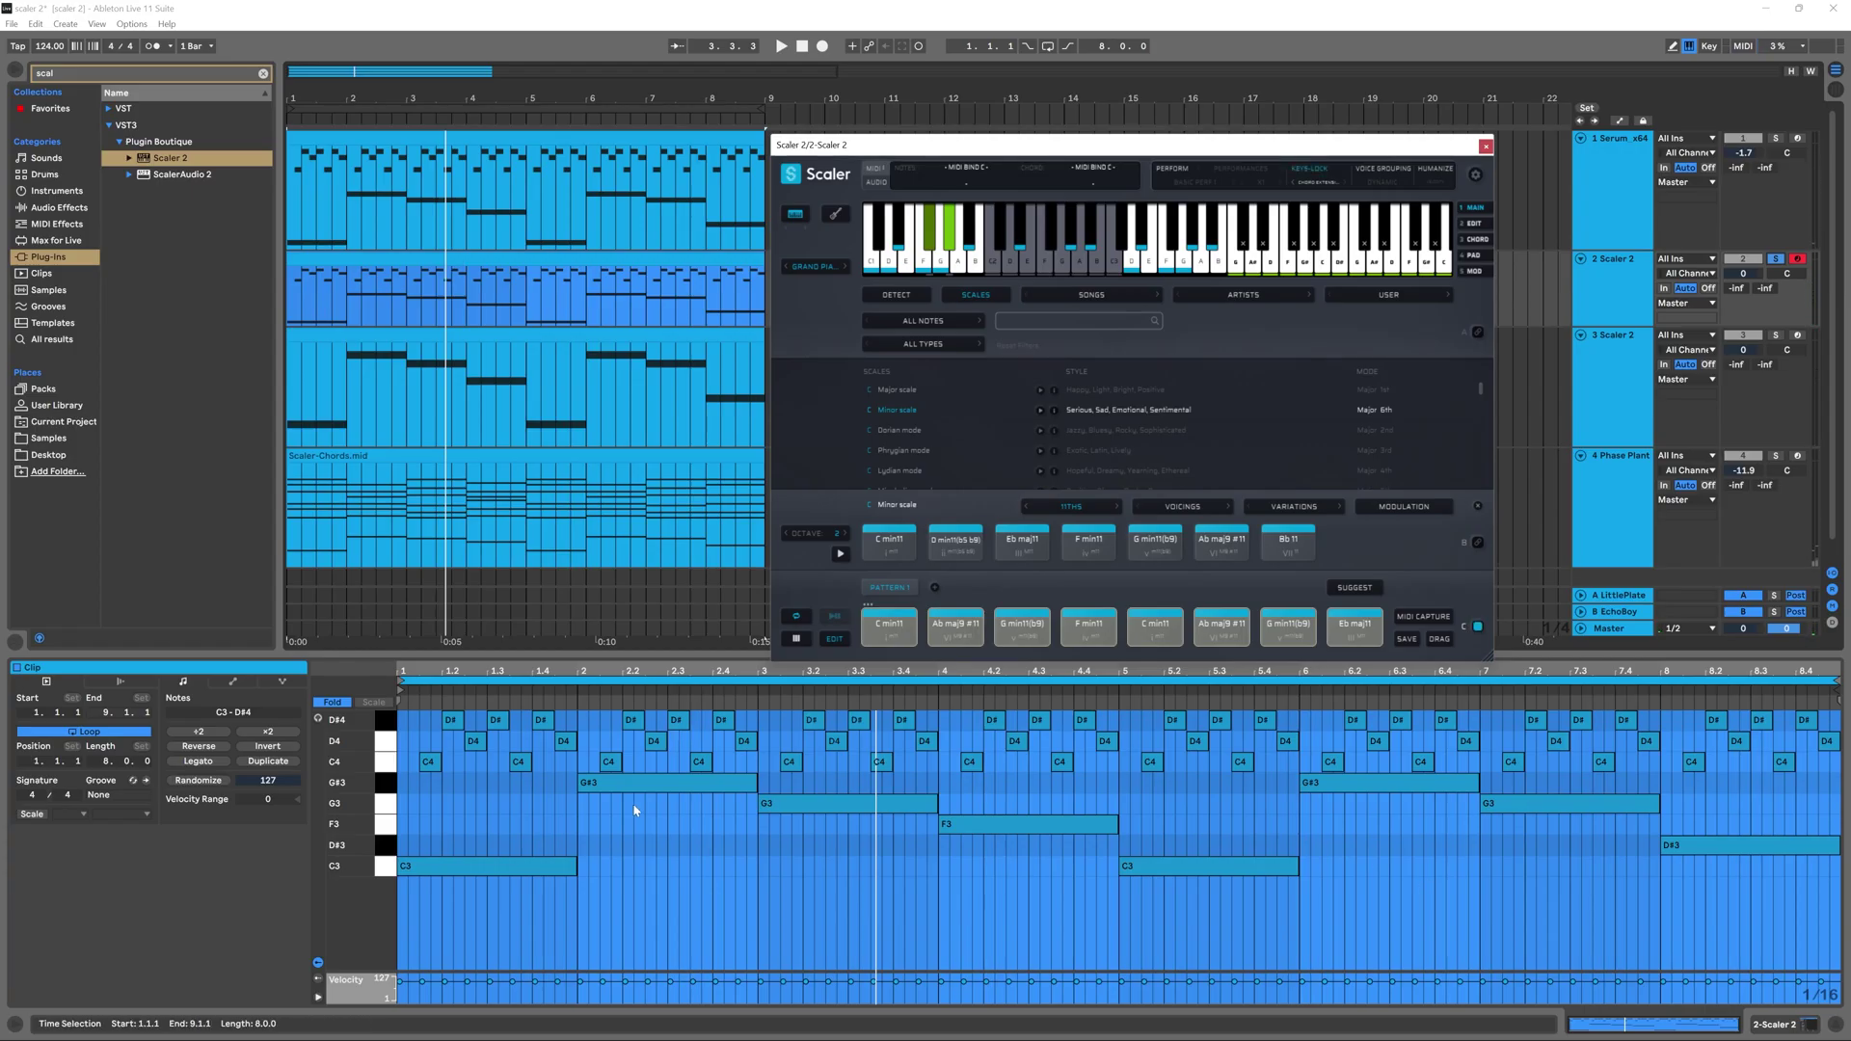
Step: Delete the eight long C3–G#3 bass notes and audition the remaining C4–D#4 melody
{"action": "key", "text": "space"}
{"action": "left_click_drag", "start_coordinate": [1732, 897], "coordinate": [429, 791]}
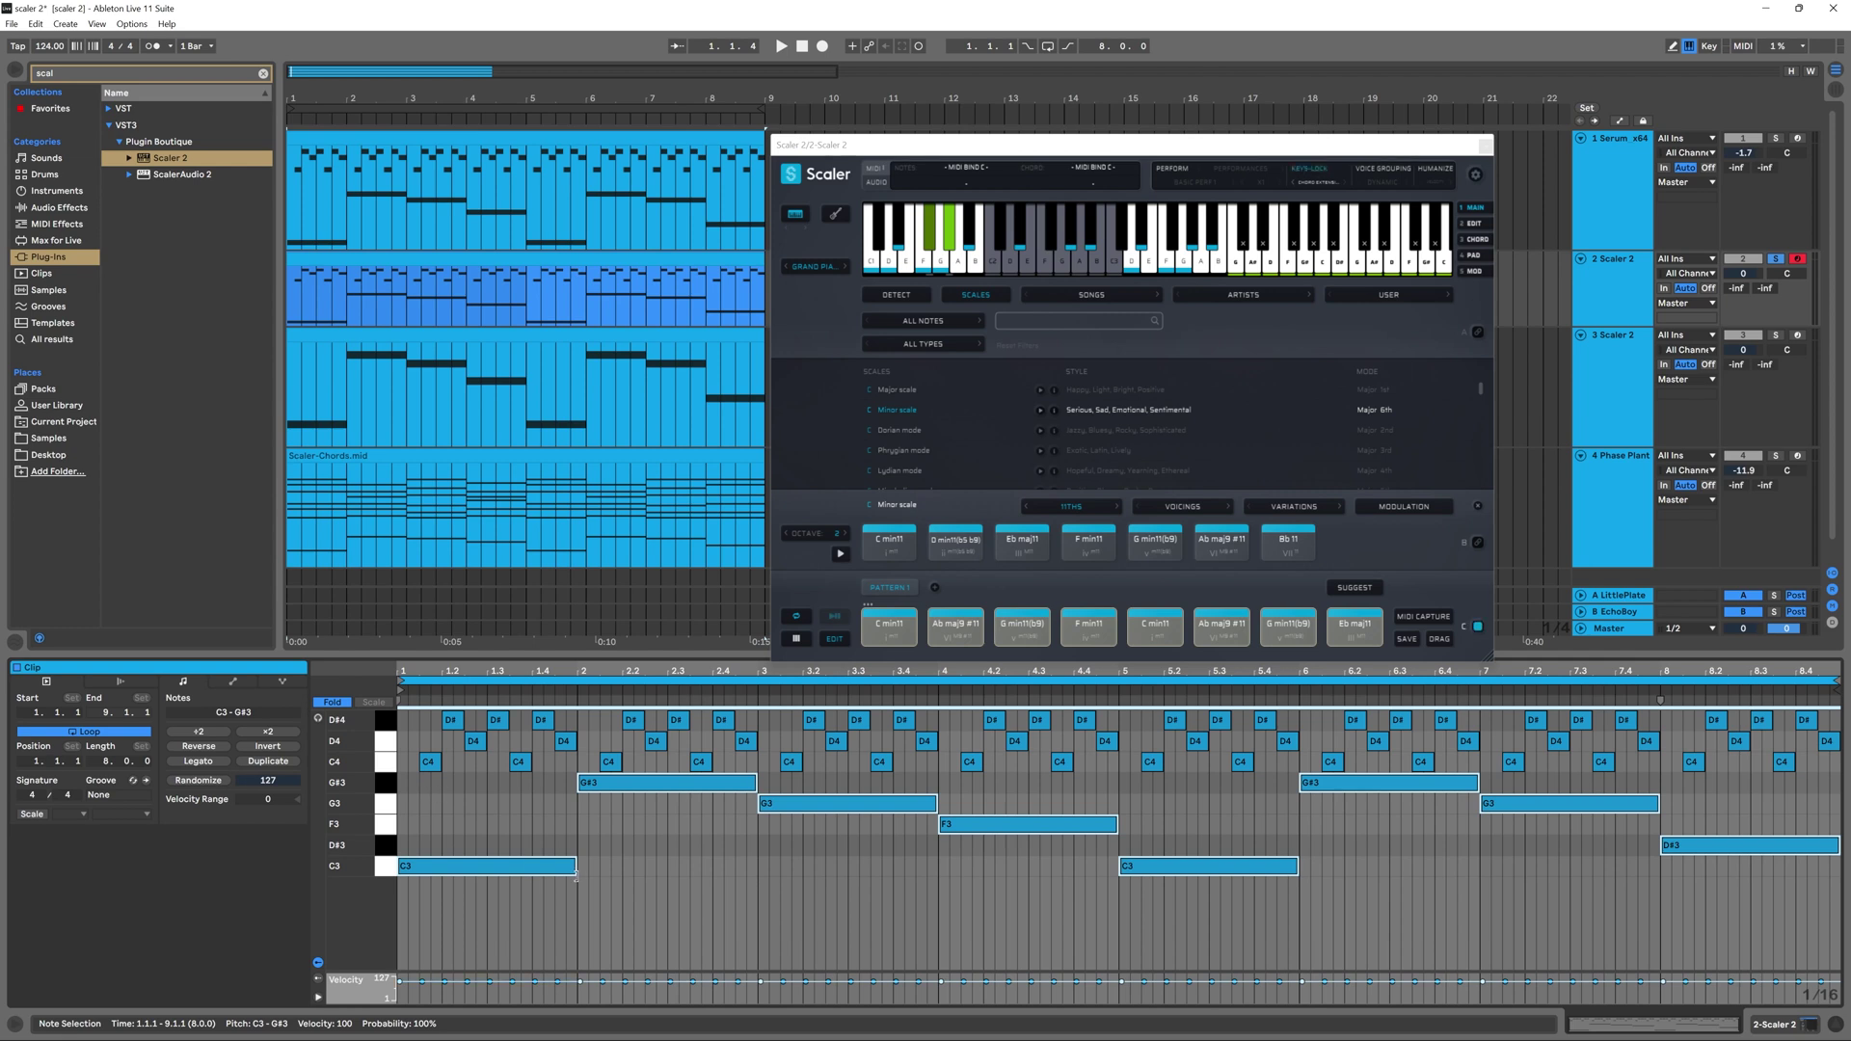
{"action": "left_click_drag", "start_coordinate": [575, 865], "coordinate": [415, 873]}
{"action": "key", "text": "space"}
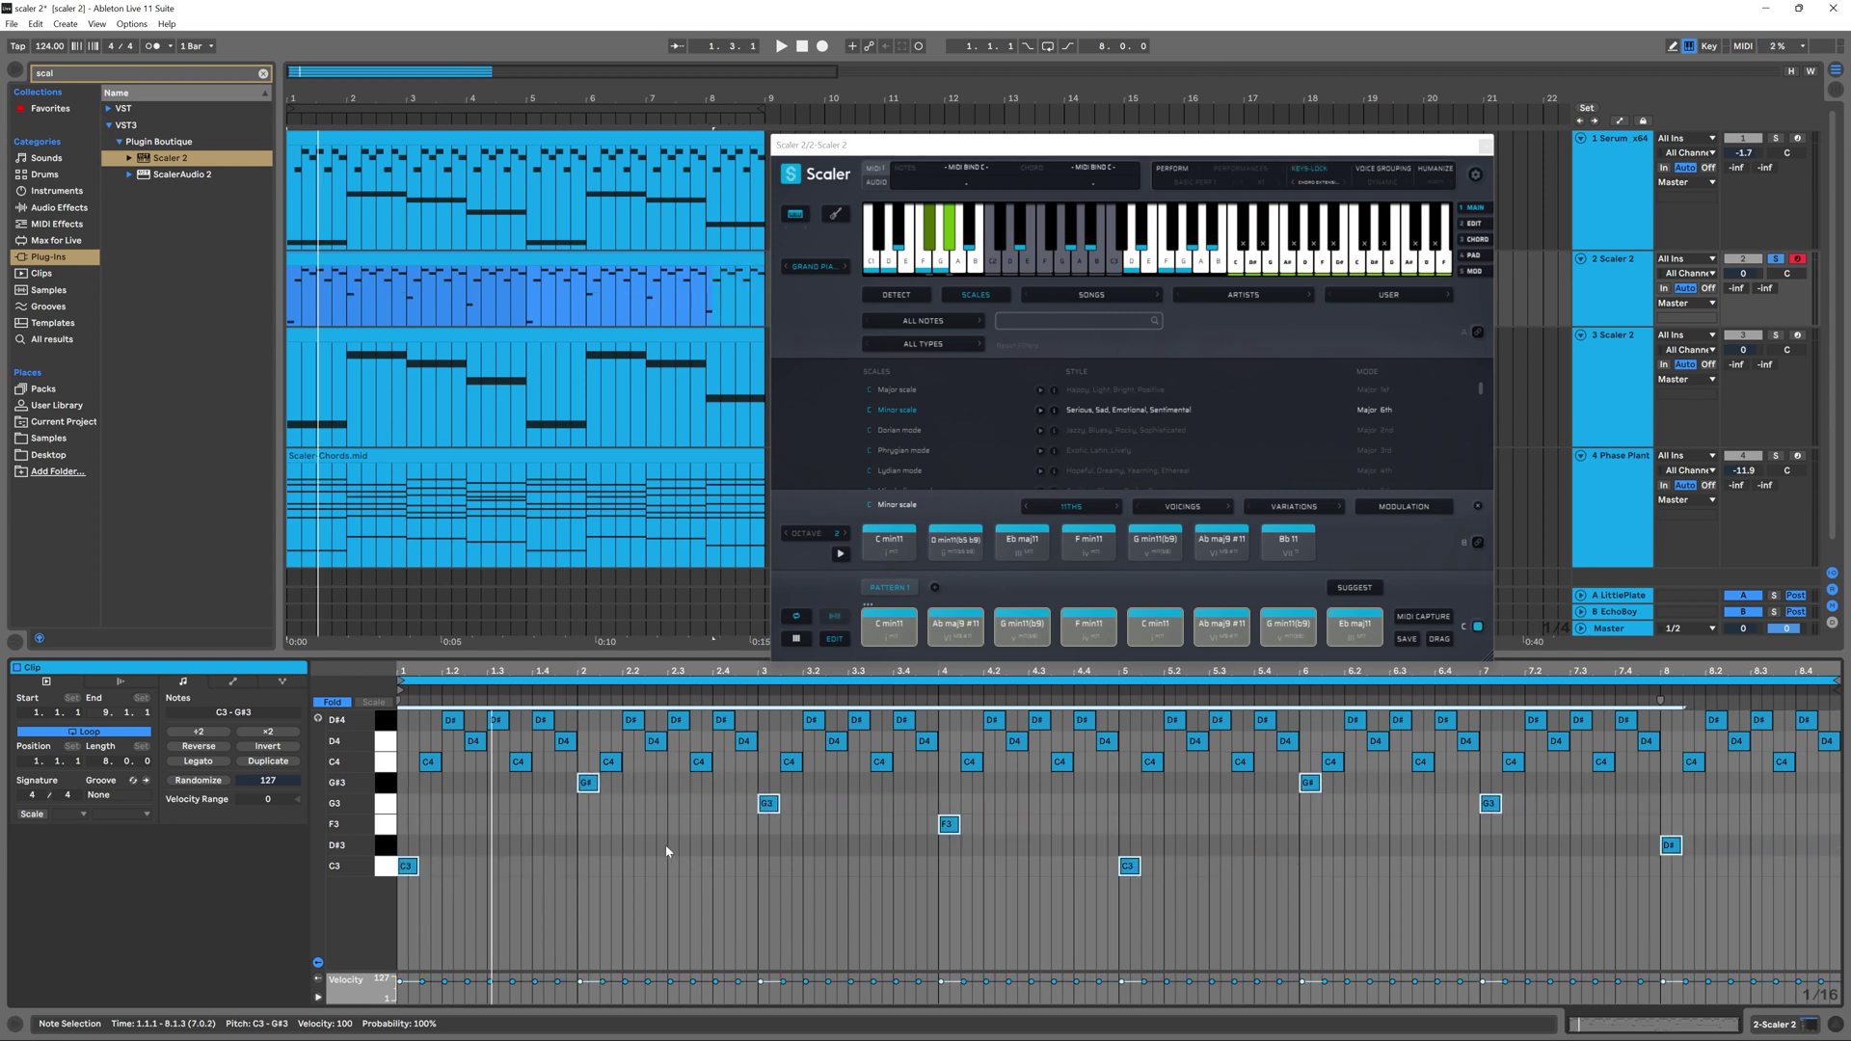
{"action": "key", "text": "Delete"}
{"action": "key", "text": "space"}
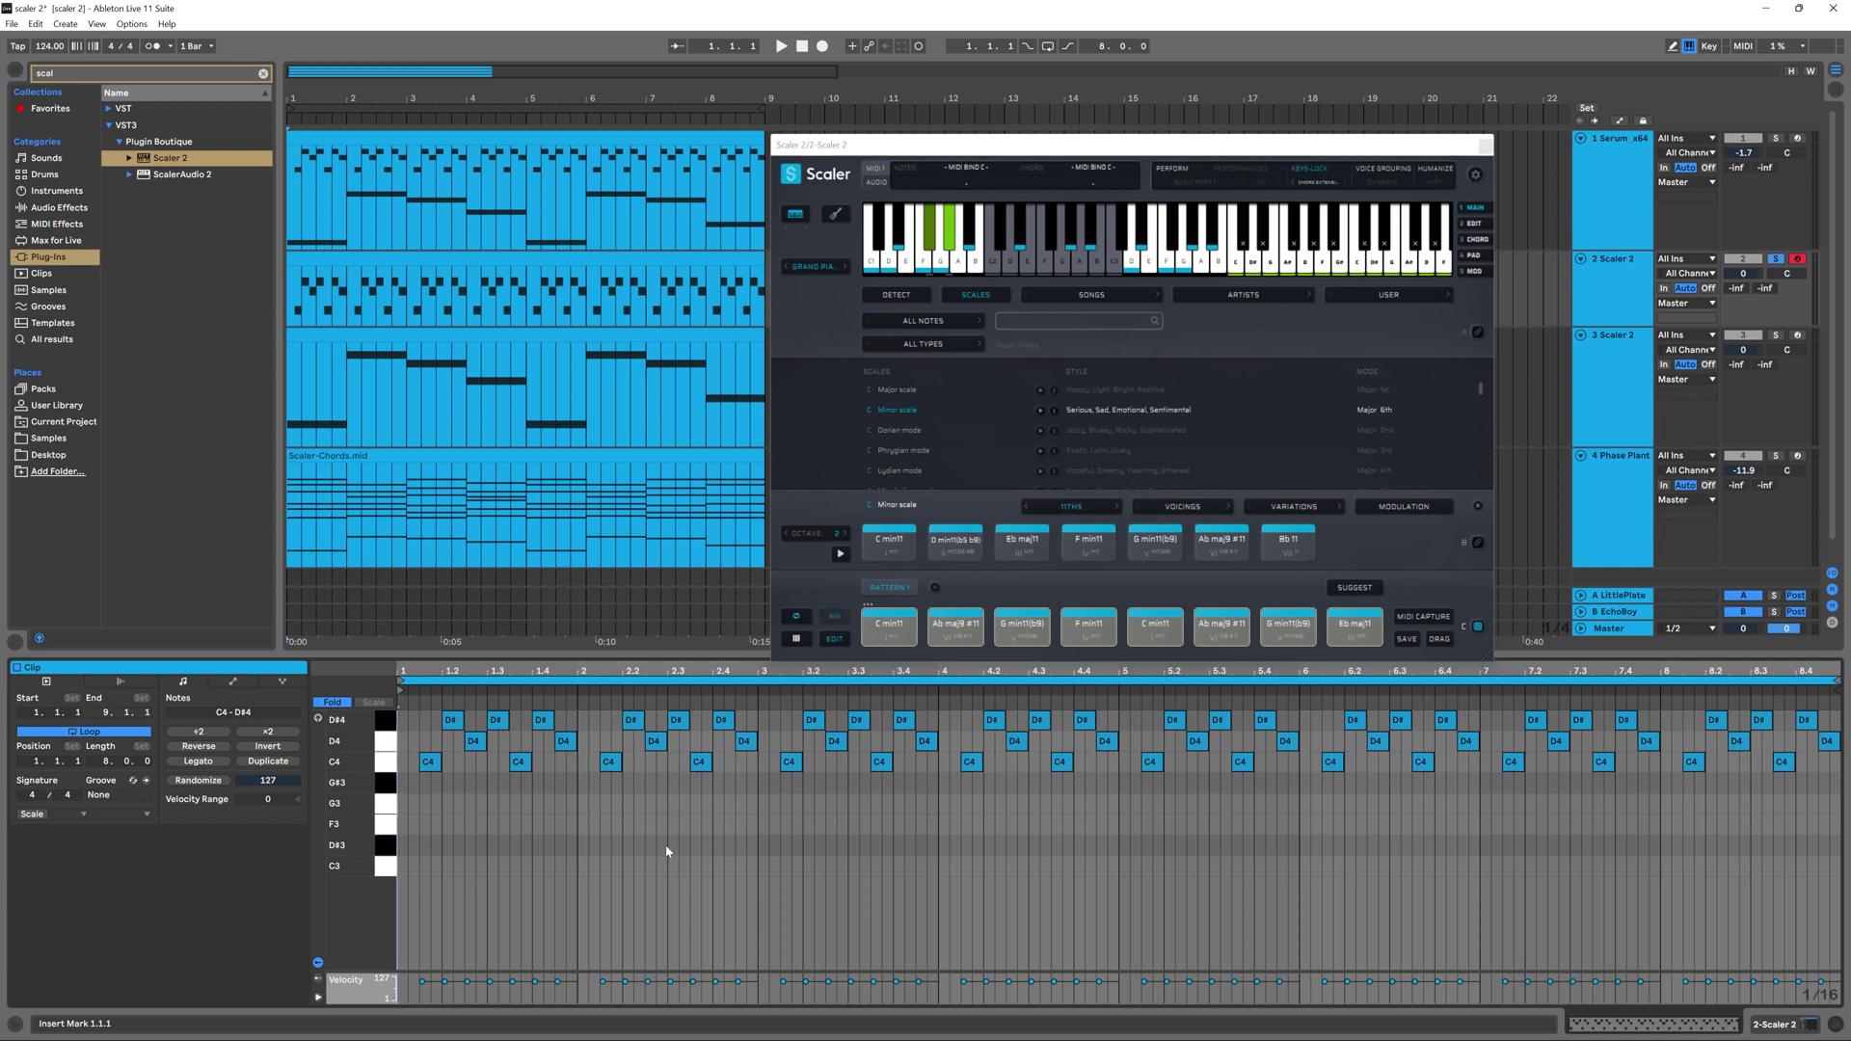
{"action": "key", "text": "space"}
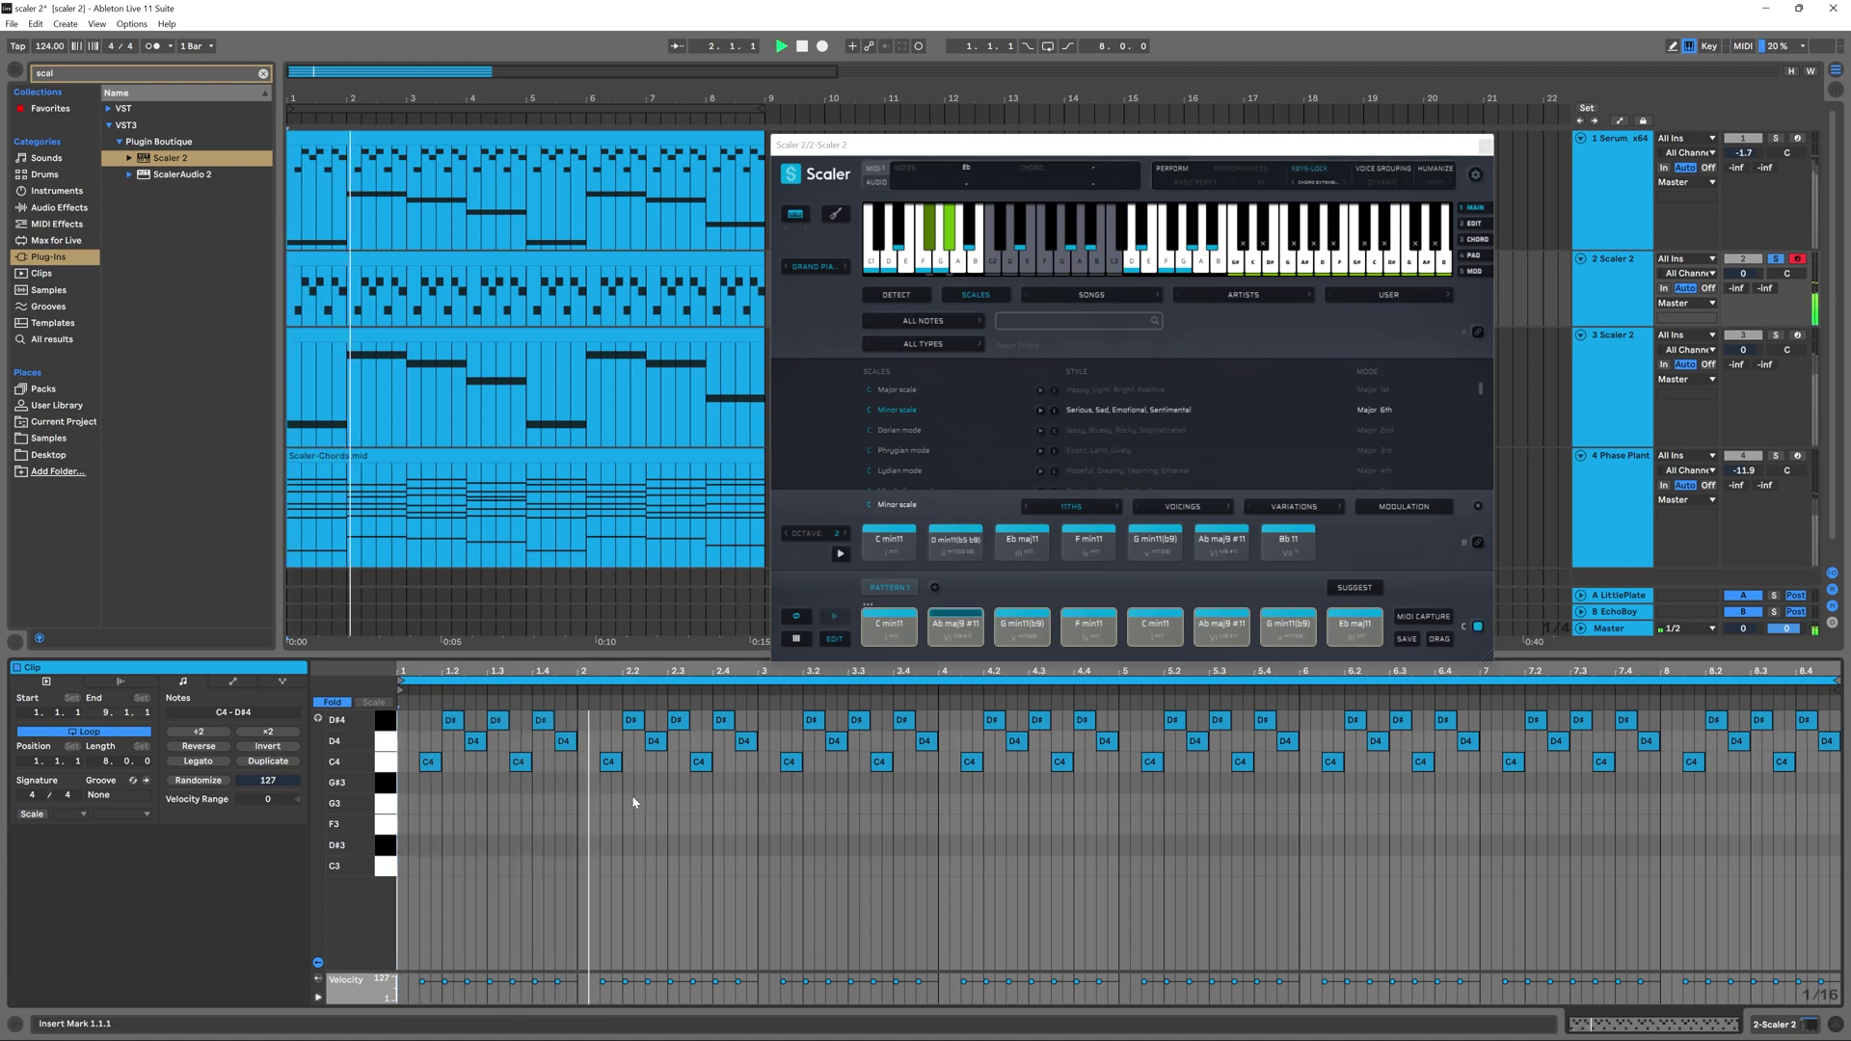
{"action": "key", "text": "space"}
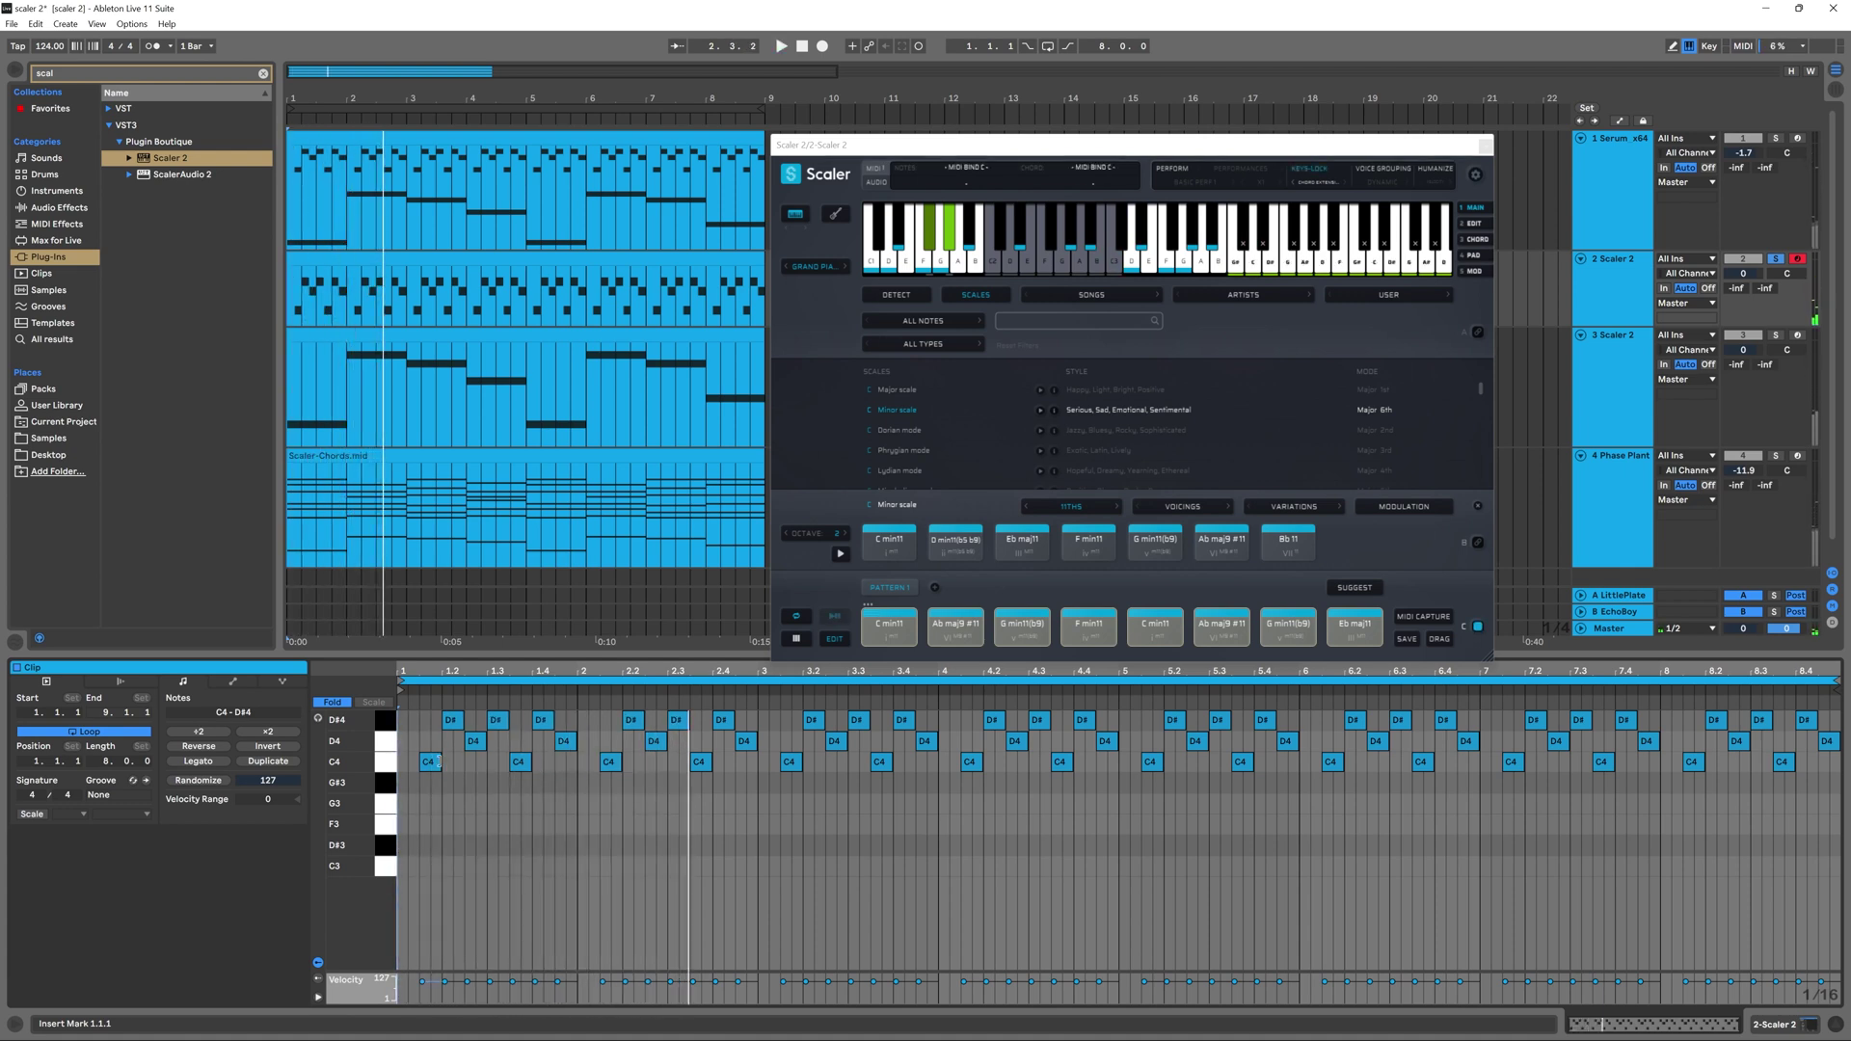
Step: With Fold off, transpose every D#4 note up a semitone to E4 and play back the result
{"action": "left_click", "coordinate": [333, 703]}
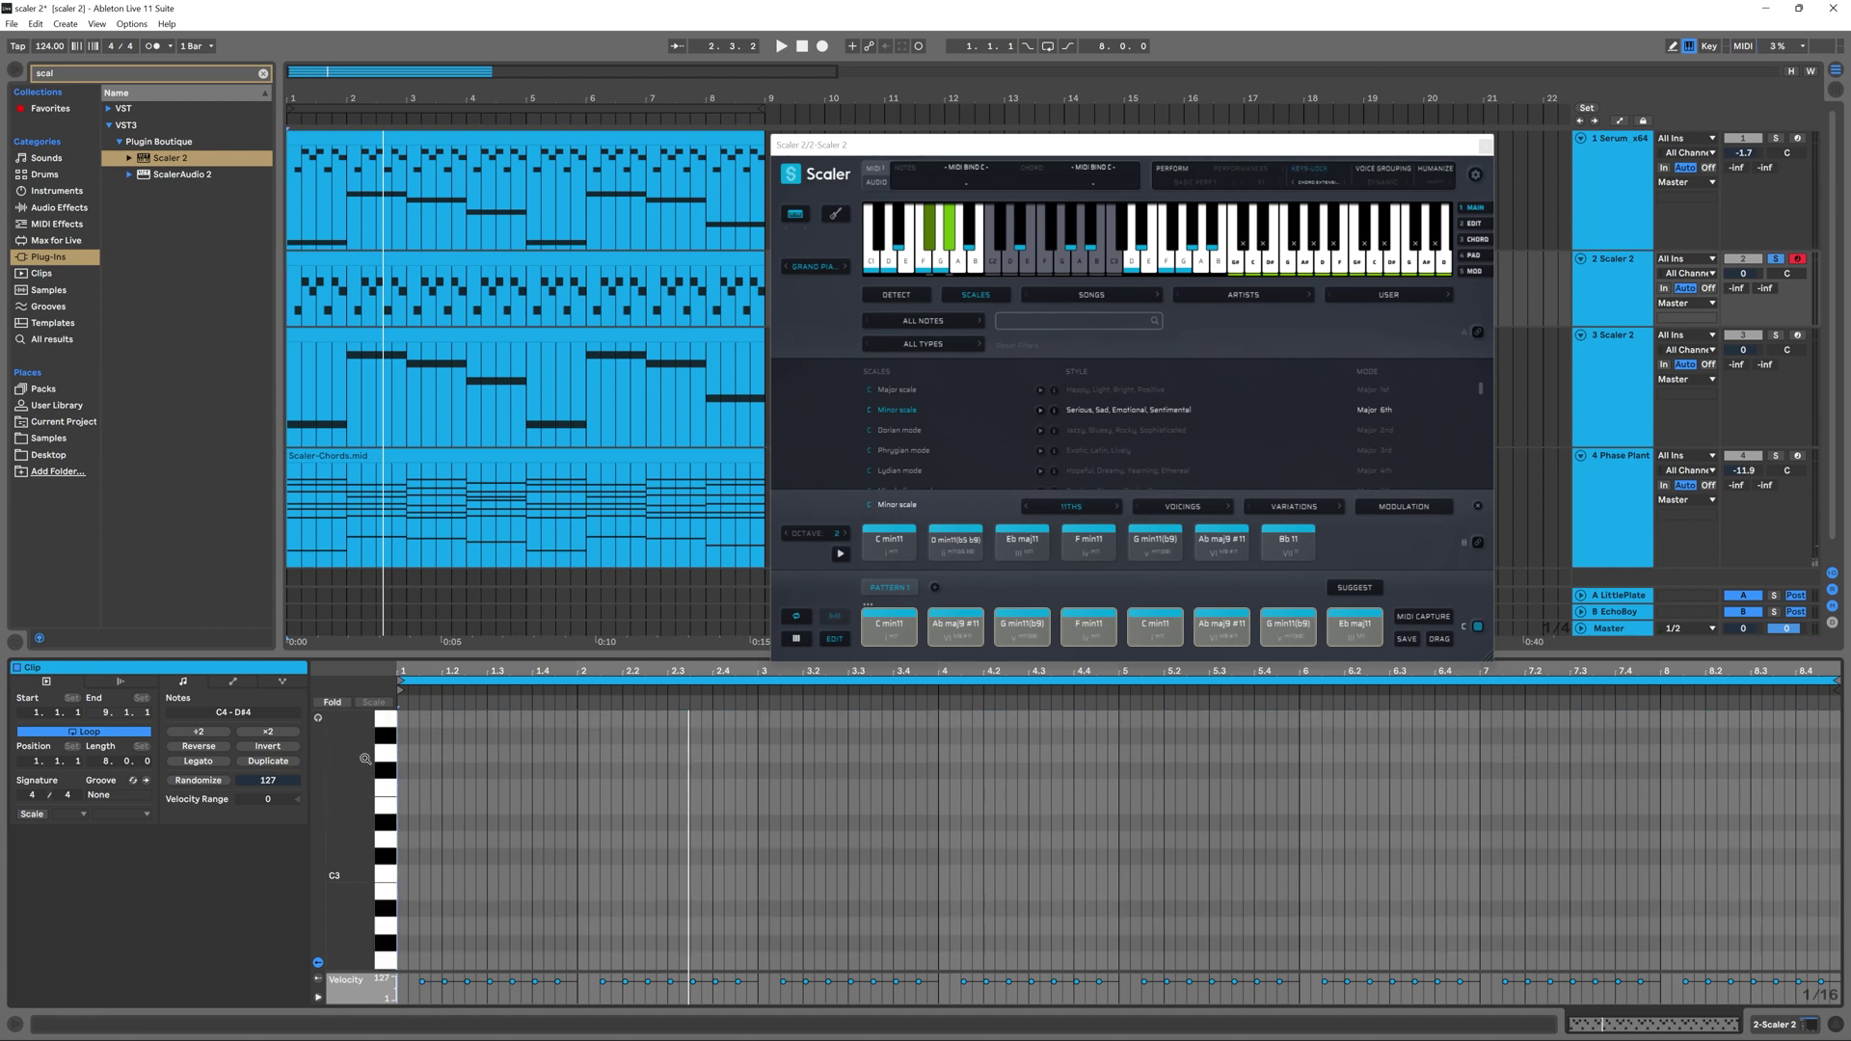
{"action": "left_click_drag", "start_coordinate": [365, 759], "coordinate": [365, 868]}
{"action": "left_click", "coordinate": [385, 792]}
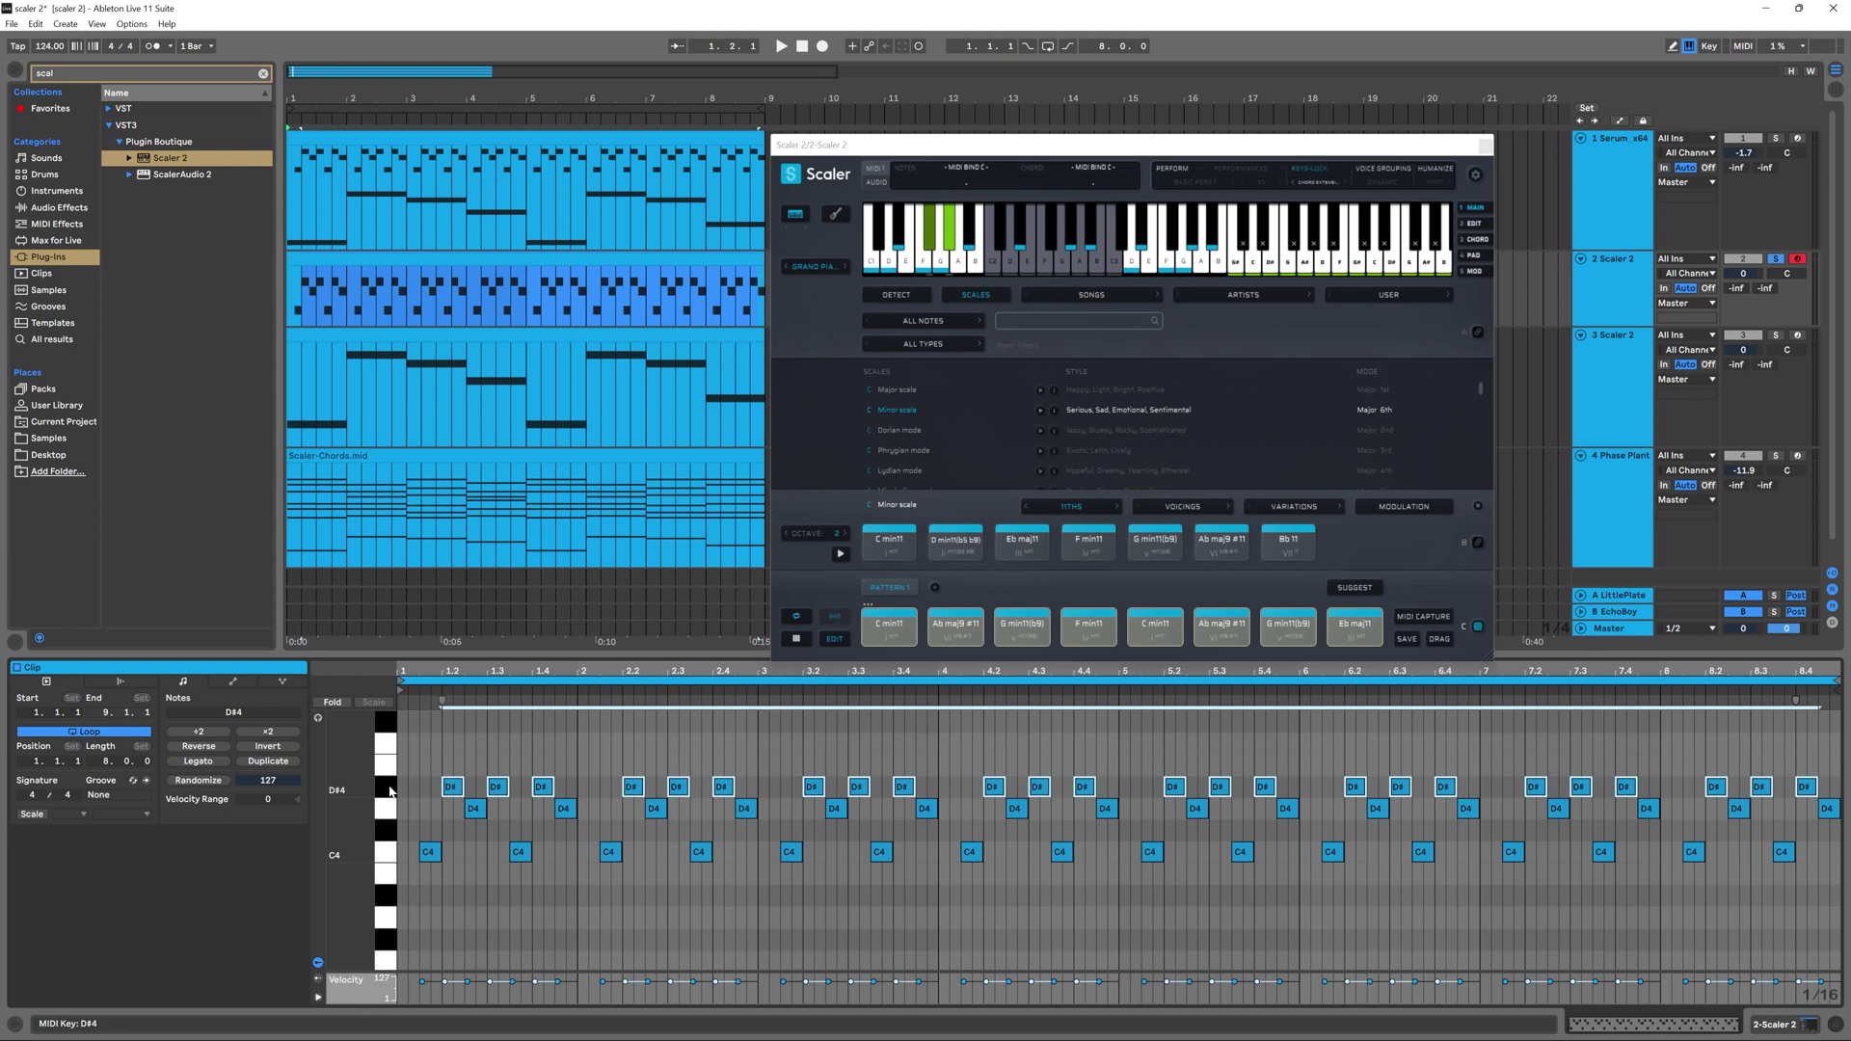
{"action": "left_click_drag", "start_coordinate": [434, 758], "coordinate": [795, 794]}
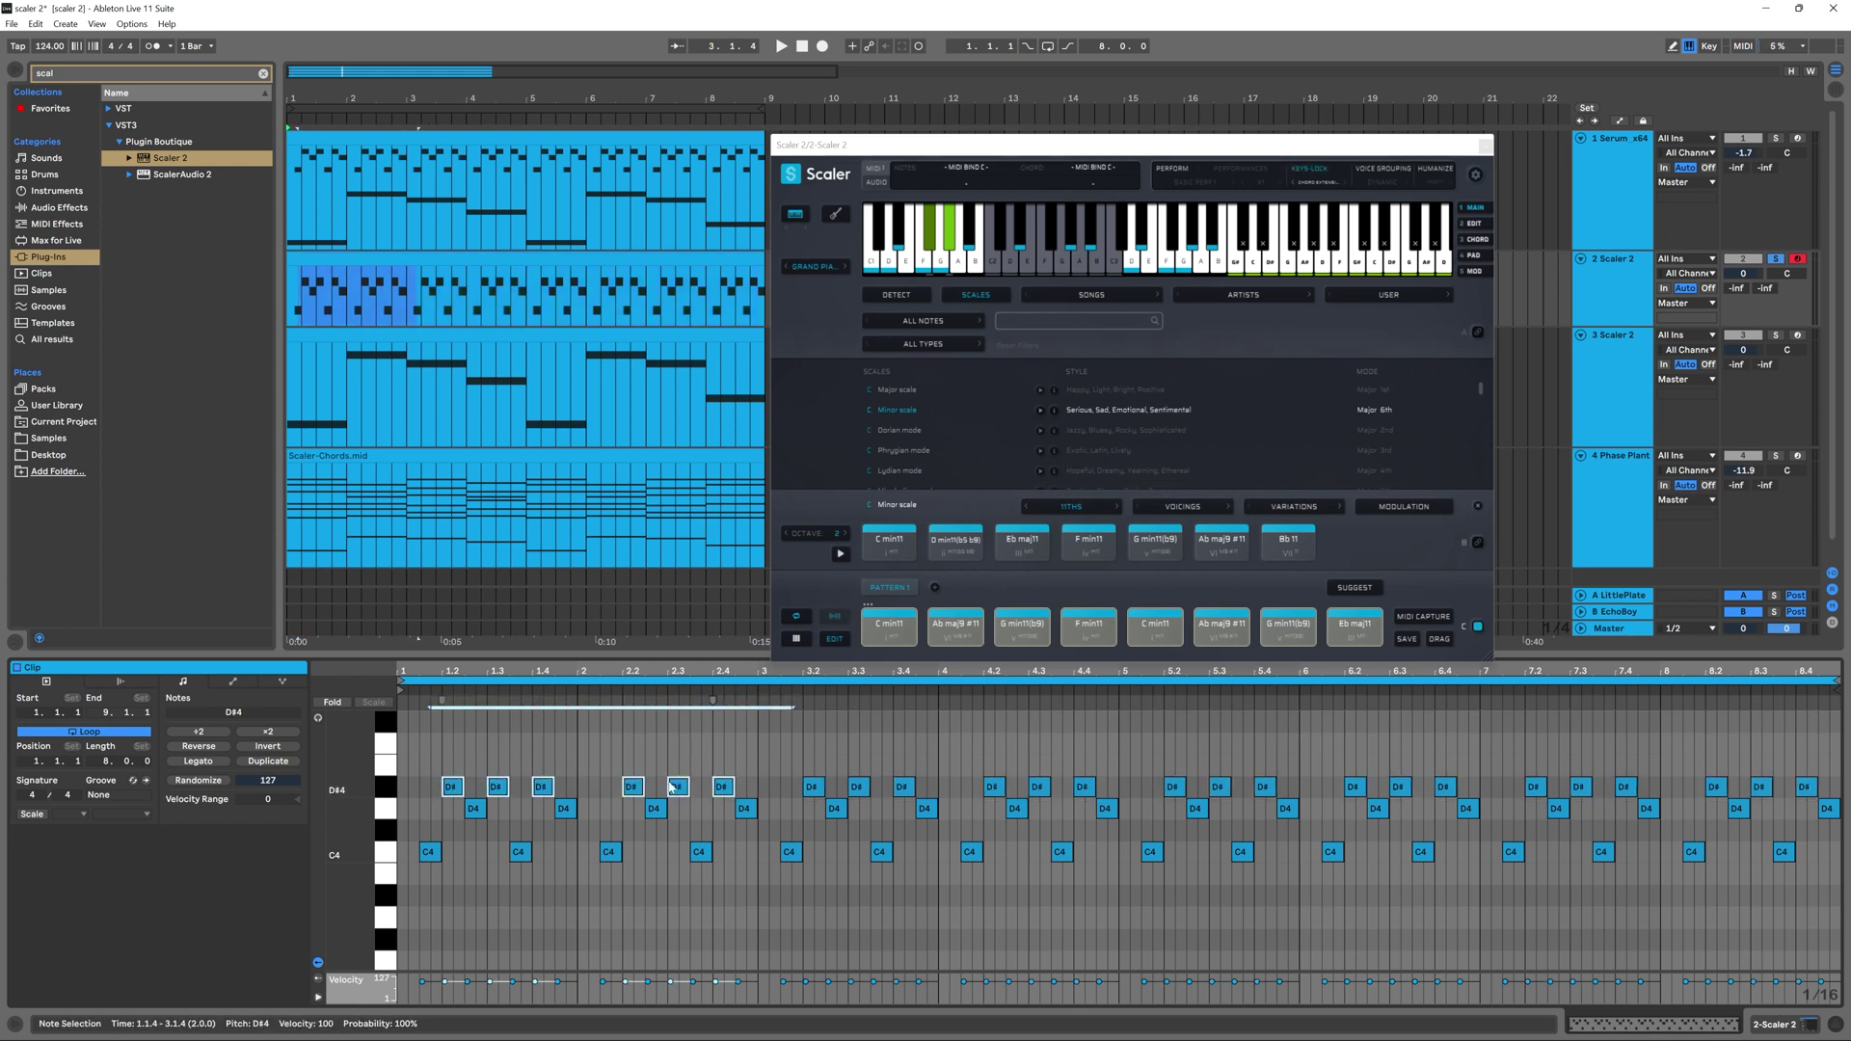
{"action": "left_click", "coordinate": [389, 793]}
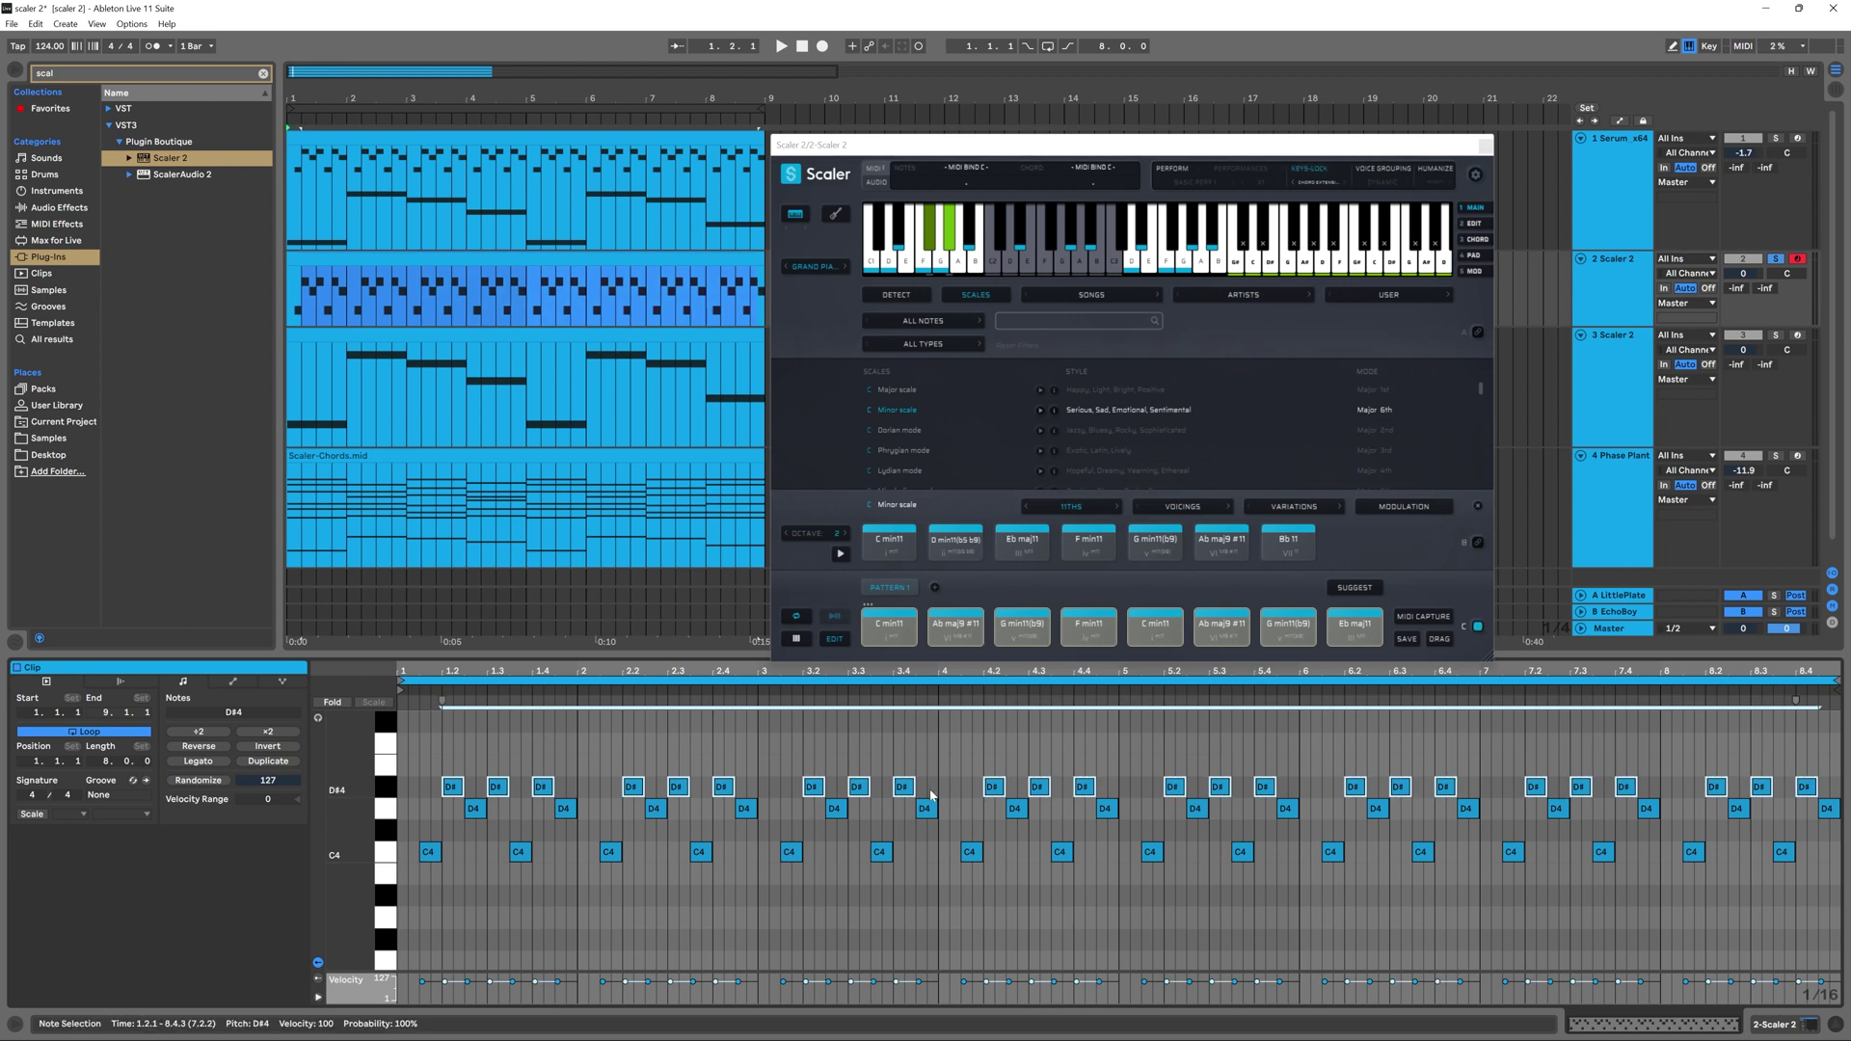
{"action": "key", "text": "Up"}
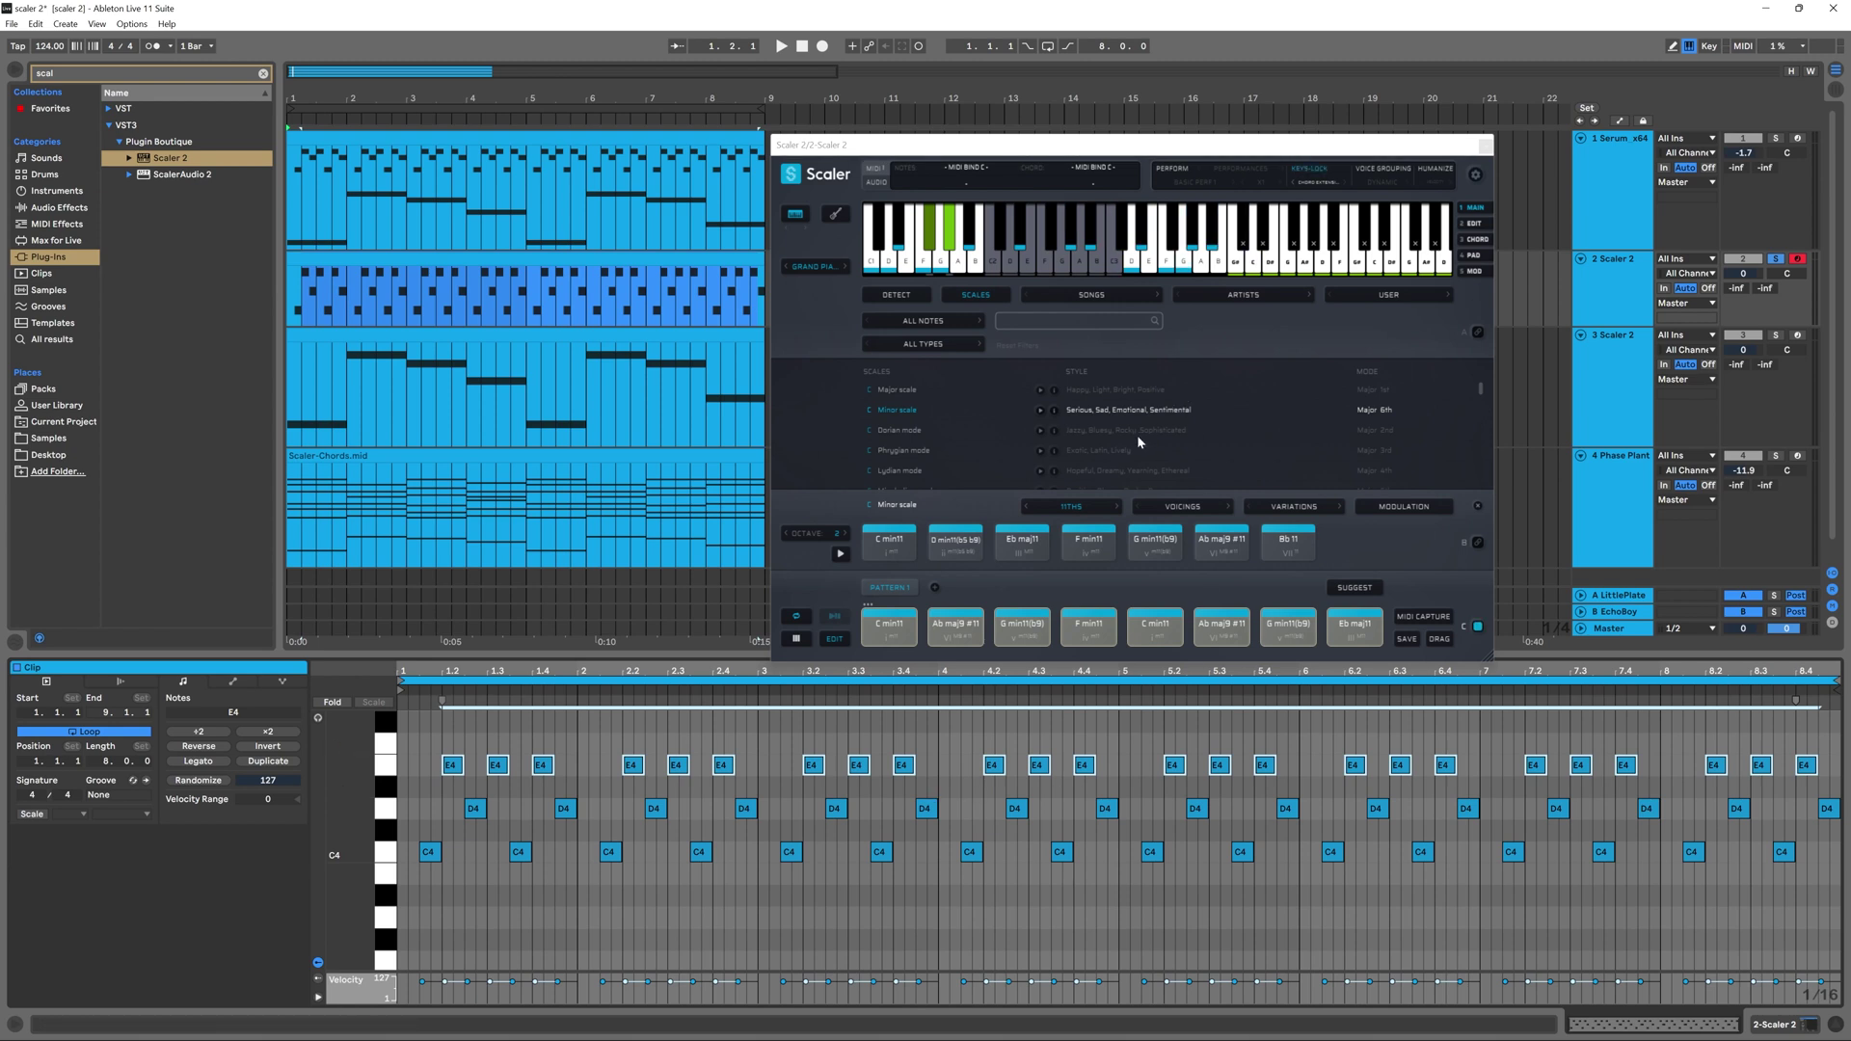
{"action": "key", "text": "space"}
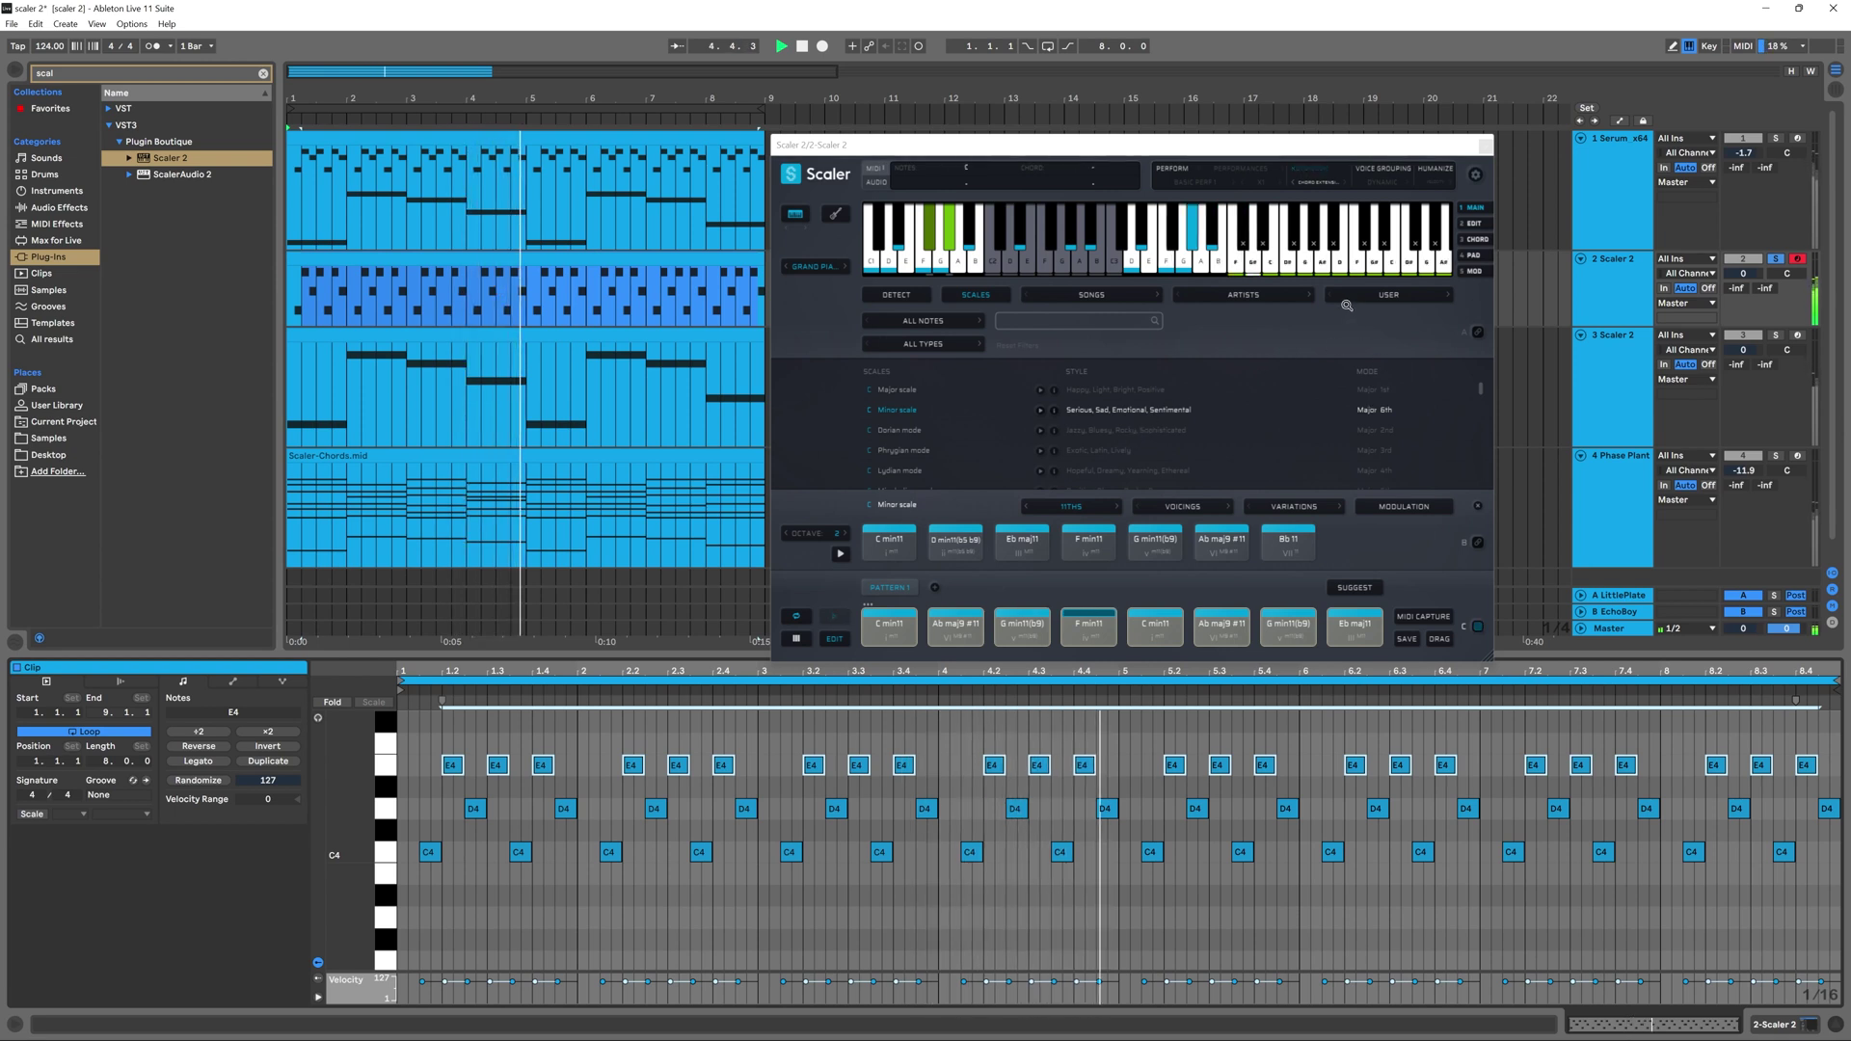
{"action": "key", "text": "space"}
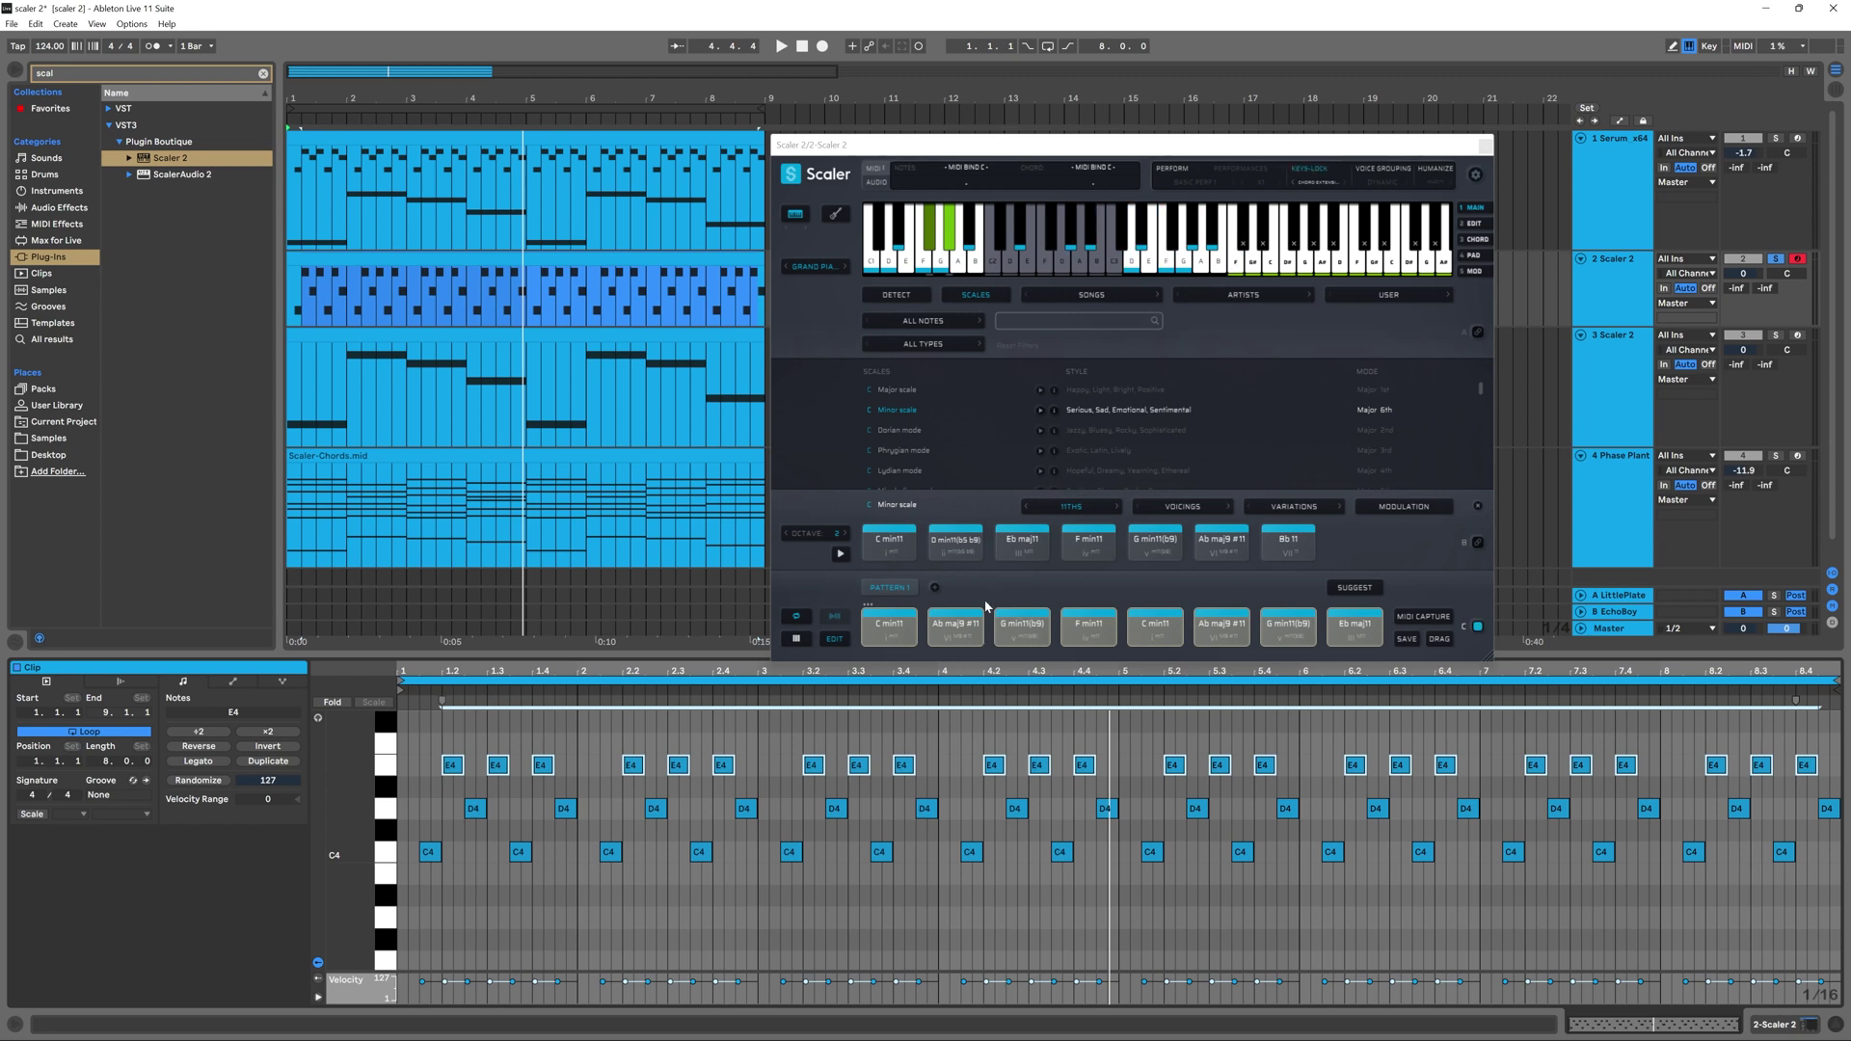
Step: Add a MIDI track with input 2-Scaler 2 / Scaler 2, monitoring In, armed, and start recording
{"action": "left_click", "coordinate": [1610, 308]}
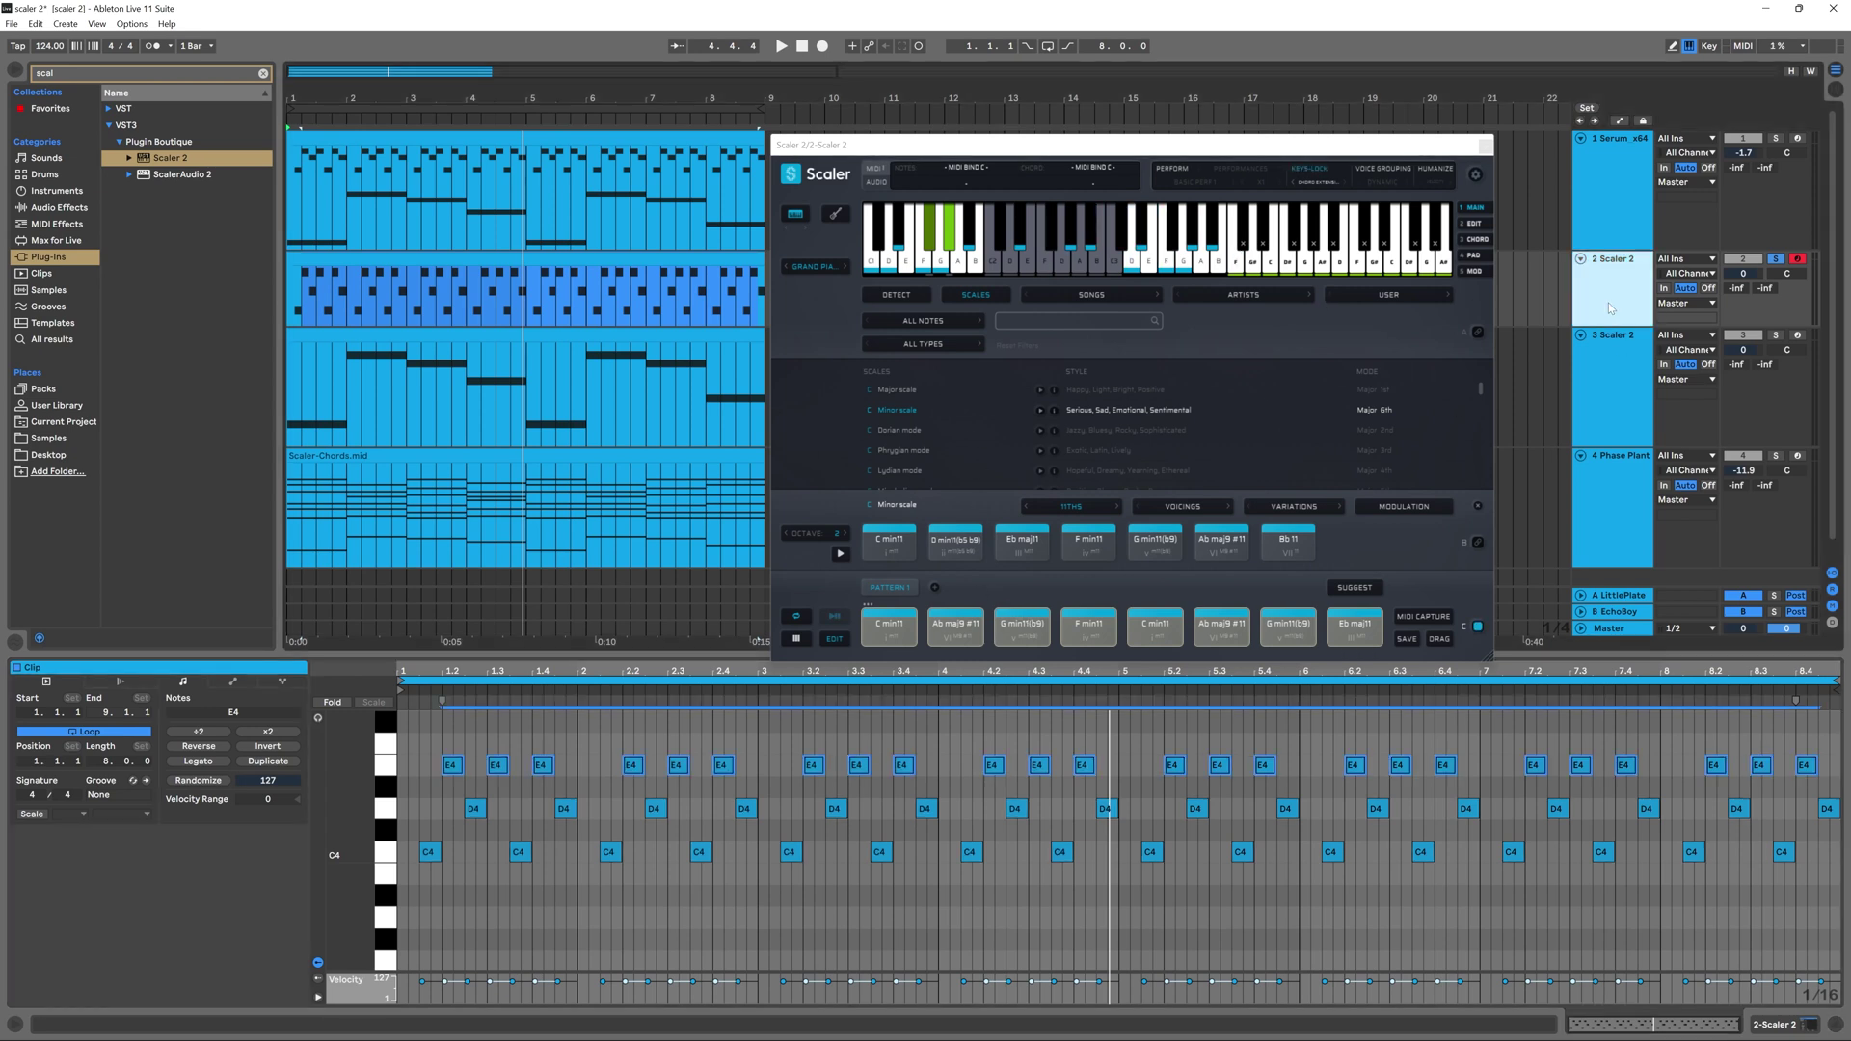
{"action": "key", "text": "ctrl+shift+t"}
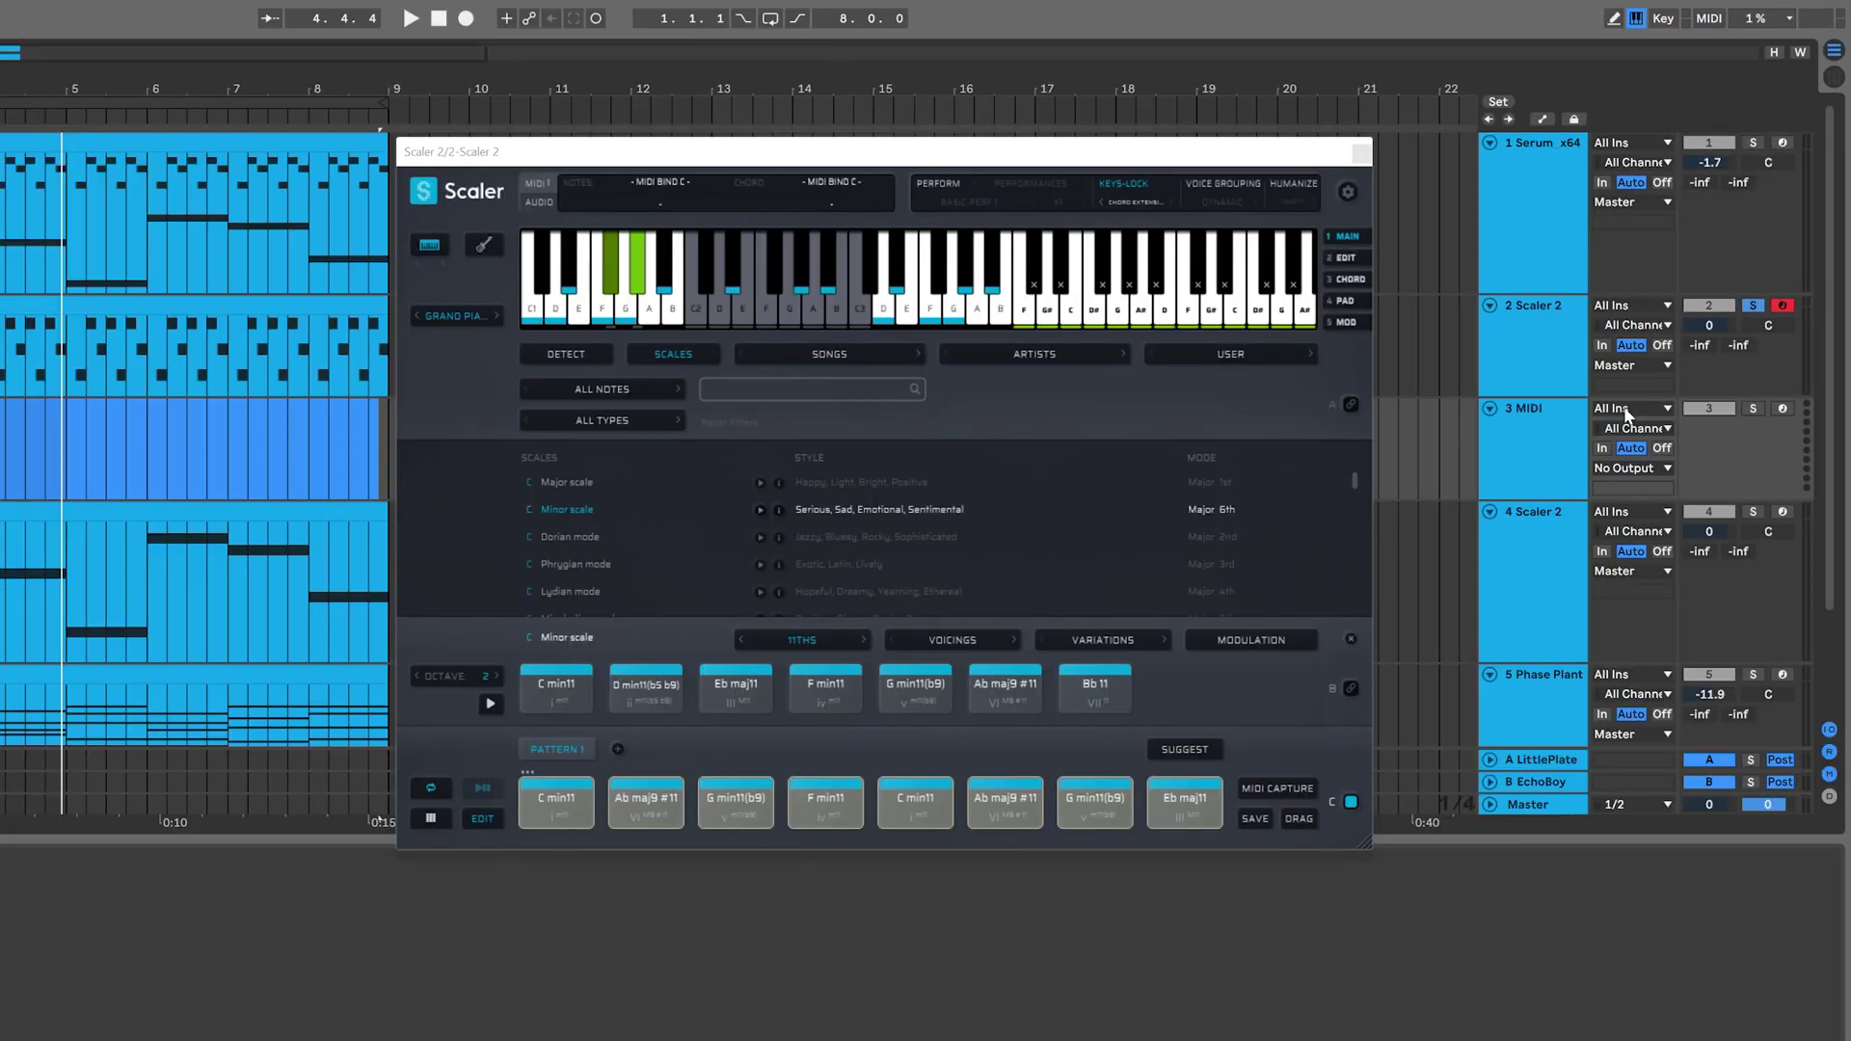
{"action": "left_click", "coordinate": [1625, 413]}
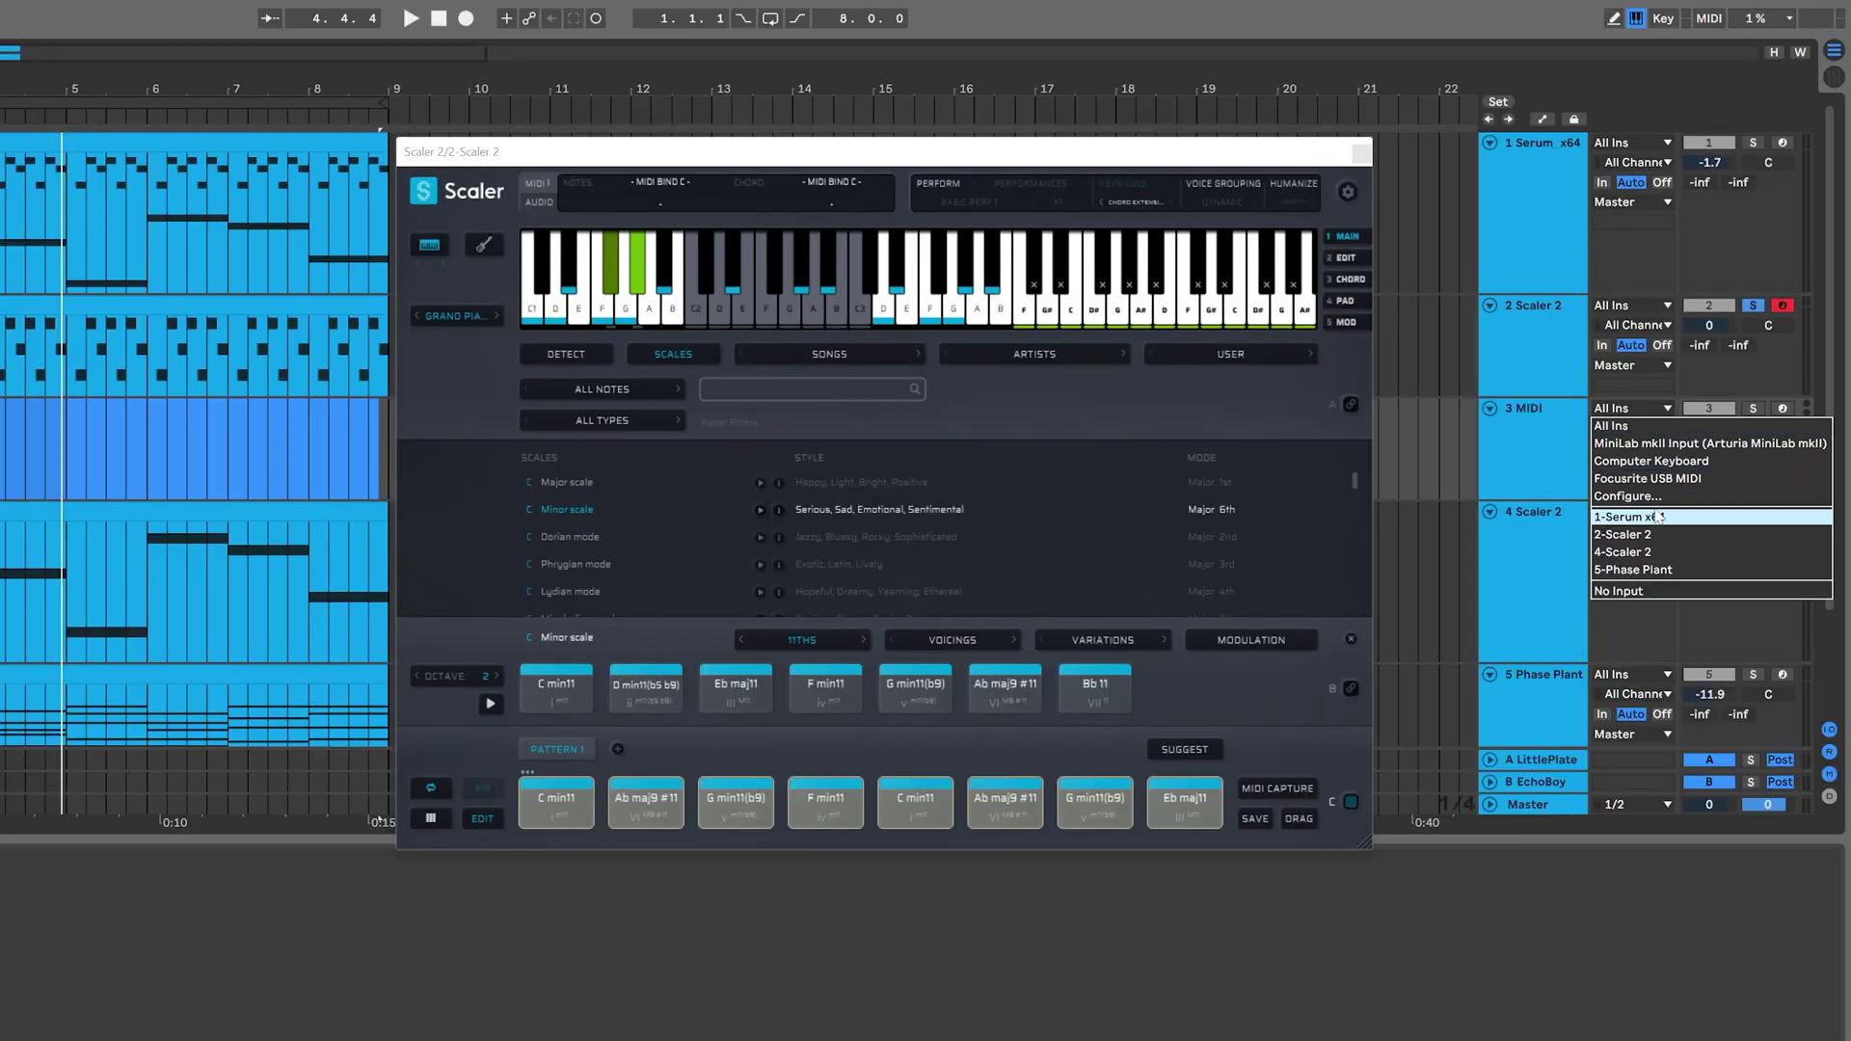
{"action": "left_click", "coordinate": [1619, 529]}
{"action": "left_click", "coordinate": [1626, 428]}
{"action": "left_click", "coordinate": [1620, 453]}
{"action": "left_click", "coordinate": [1601, 450]}
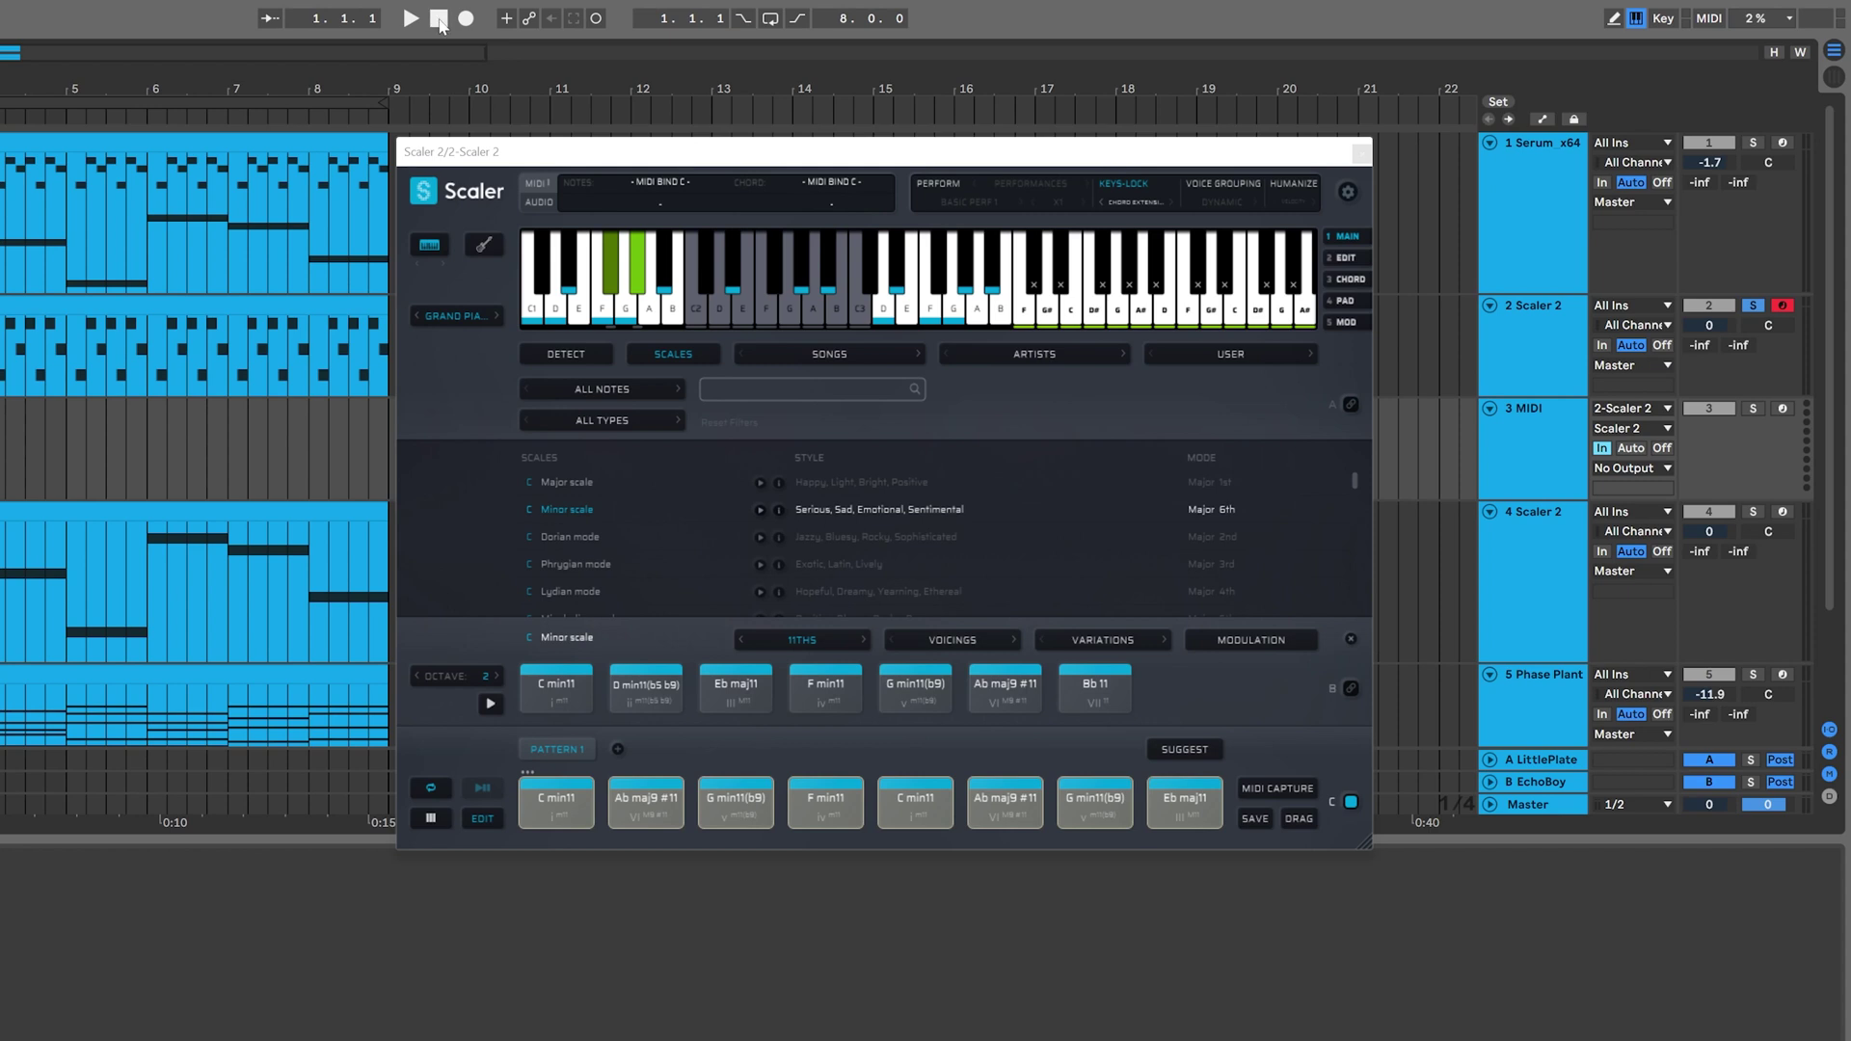
{"action": "left_click", "coordinate": [1782, 410]}
{"action": "left_click", "coordinate": [465, 20]}
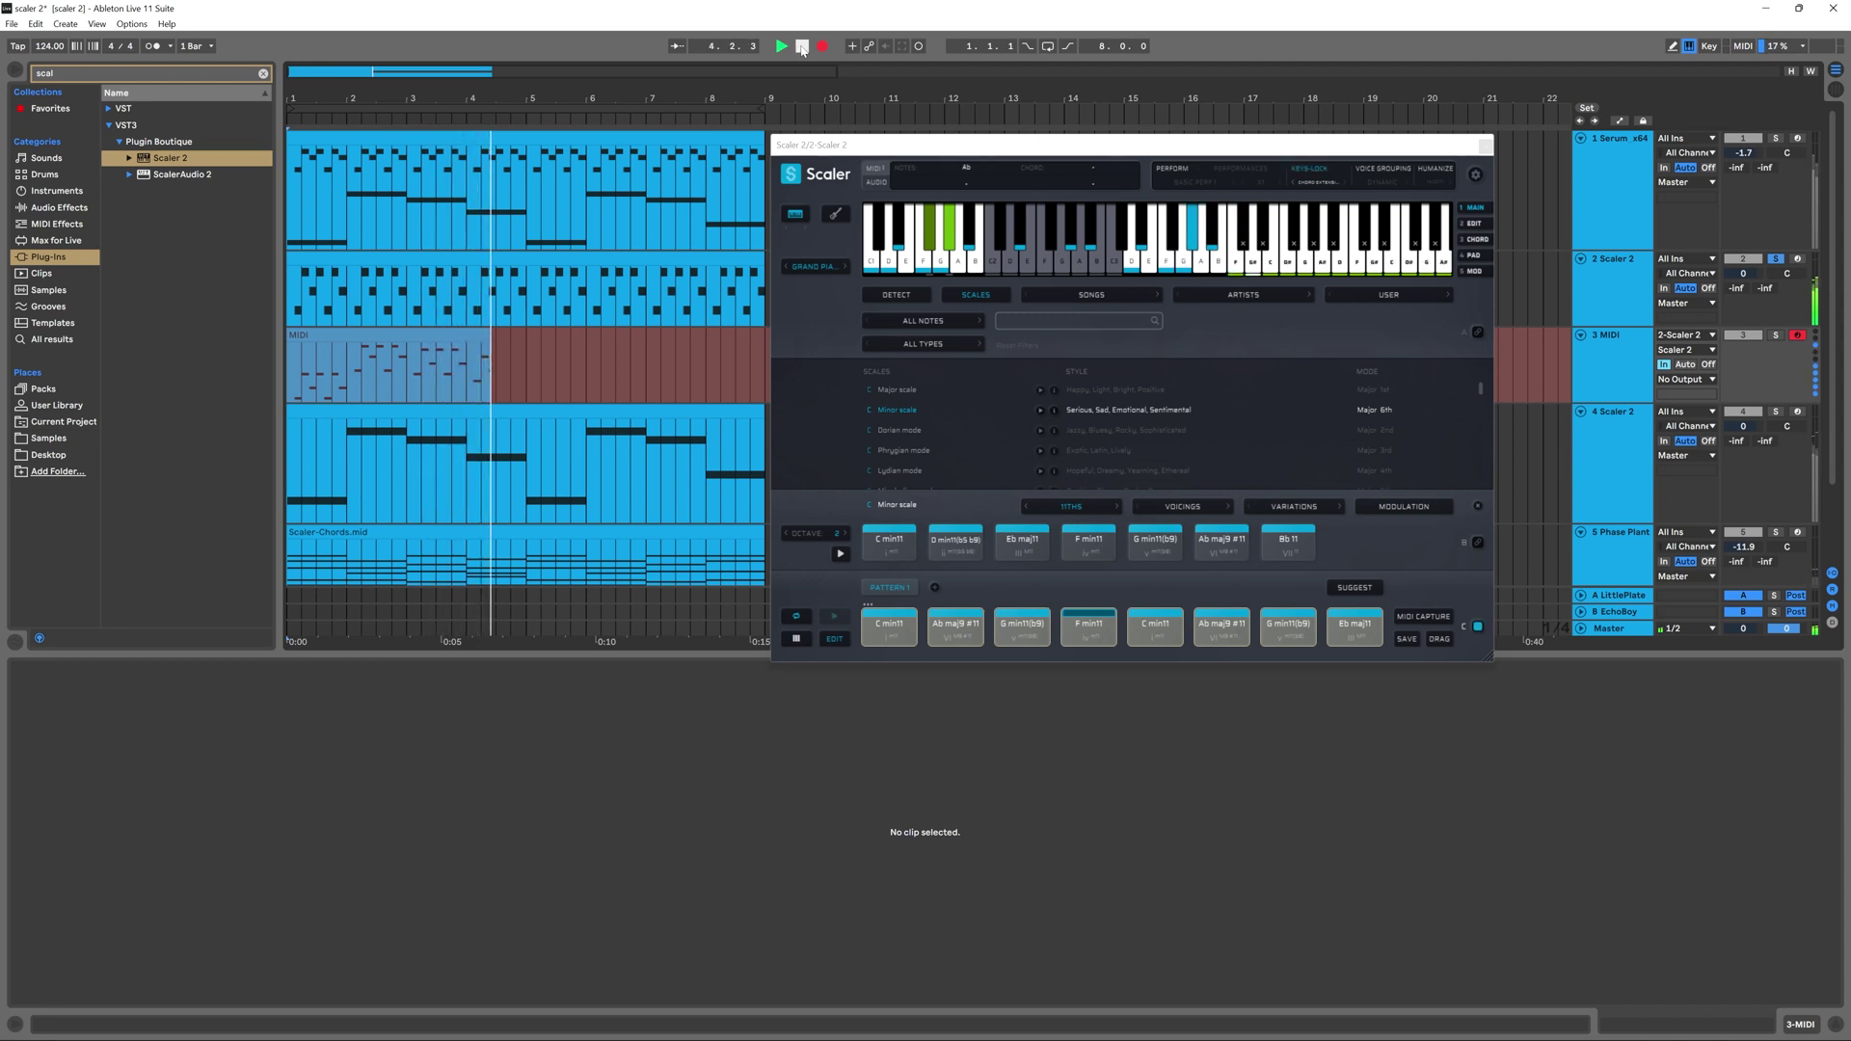
Step: Stop recording, show the new 4-bar clip on 3 MIDI, and move Scaler right
{"action": "left_click", "coordinate": [801, 47]}
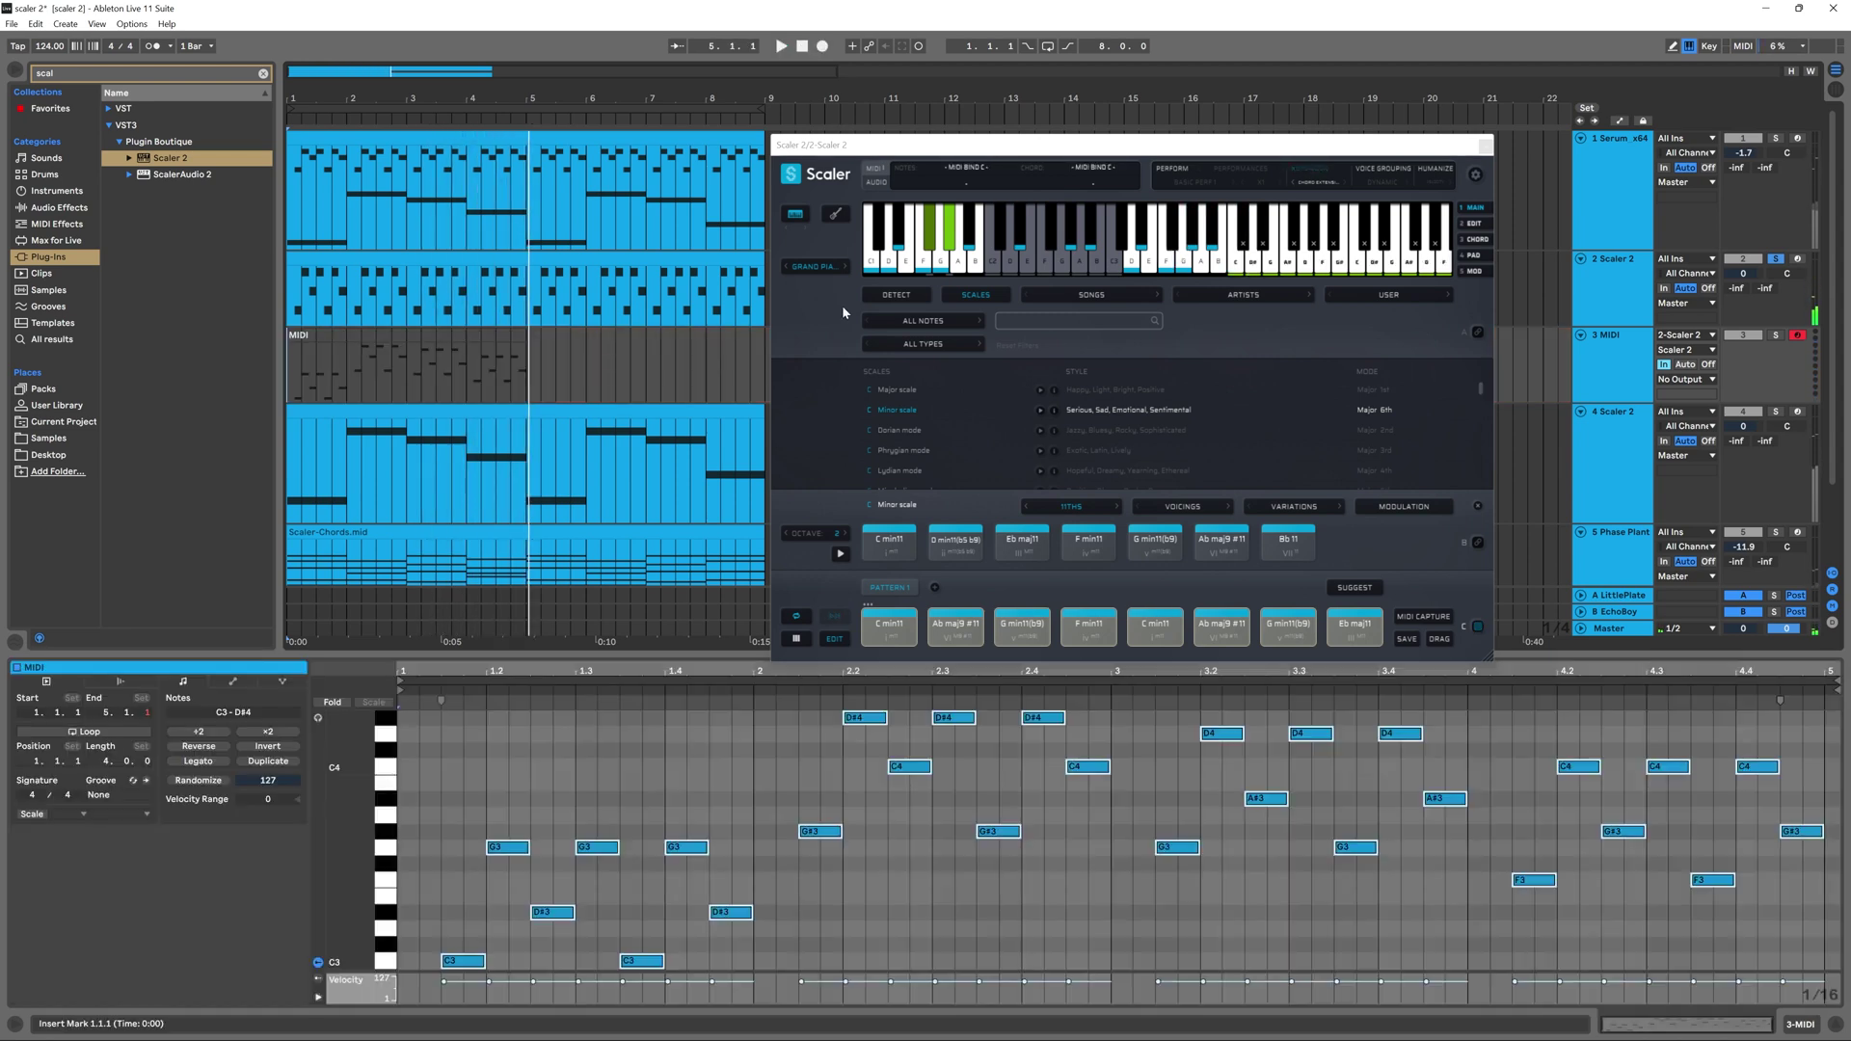
{"action": "left_click", "coordinate": [458, 389]}
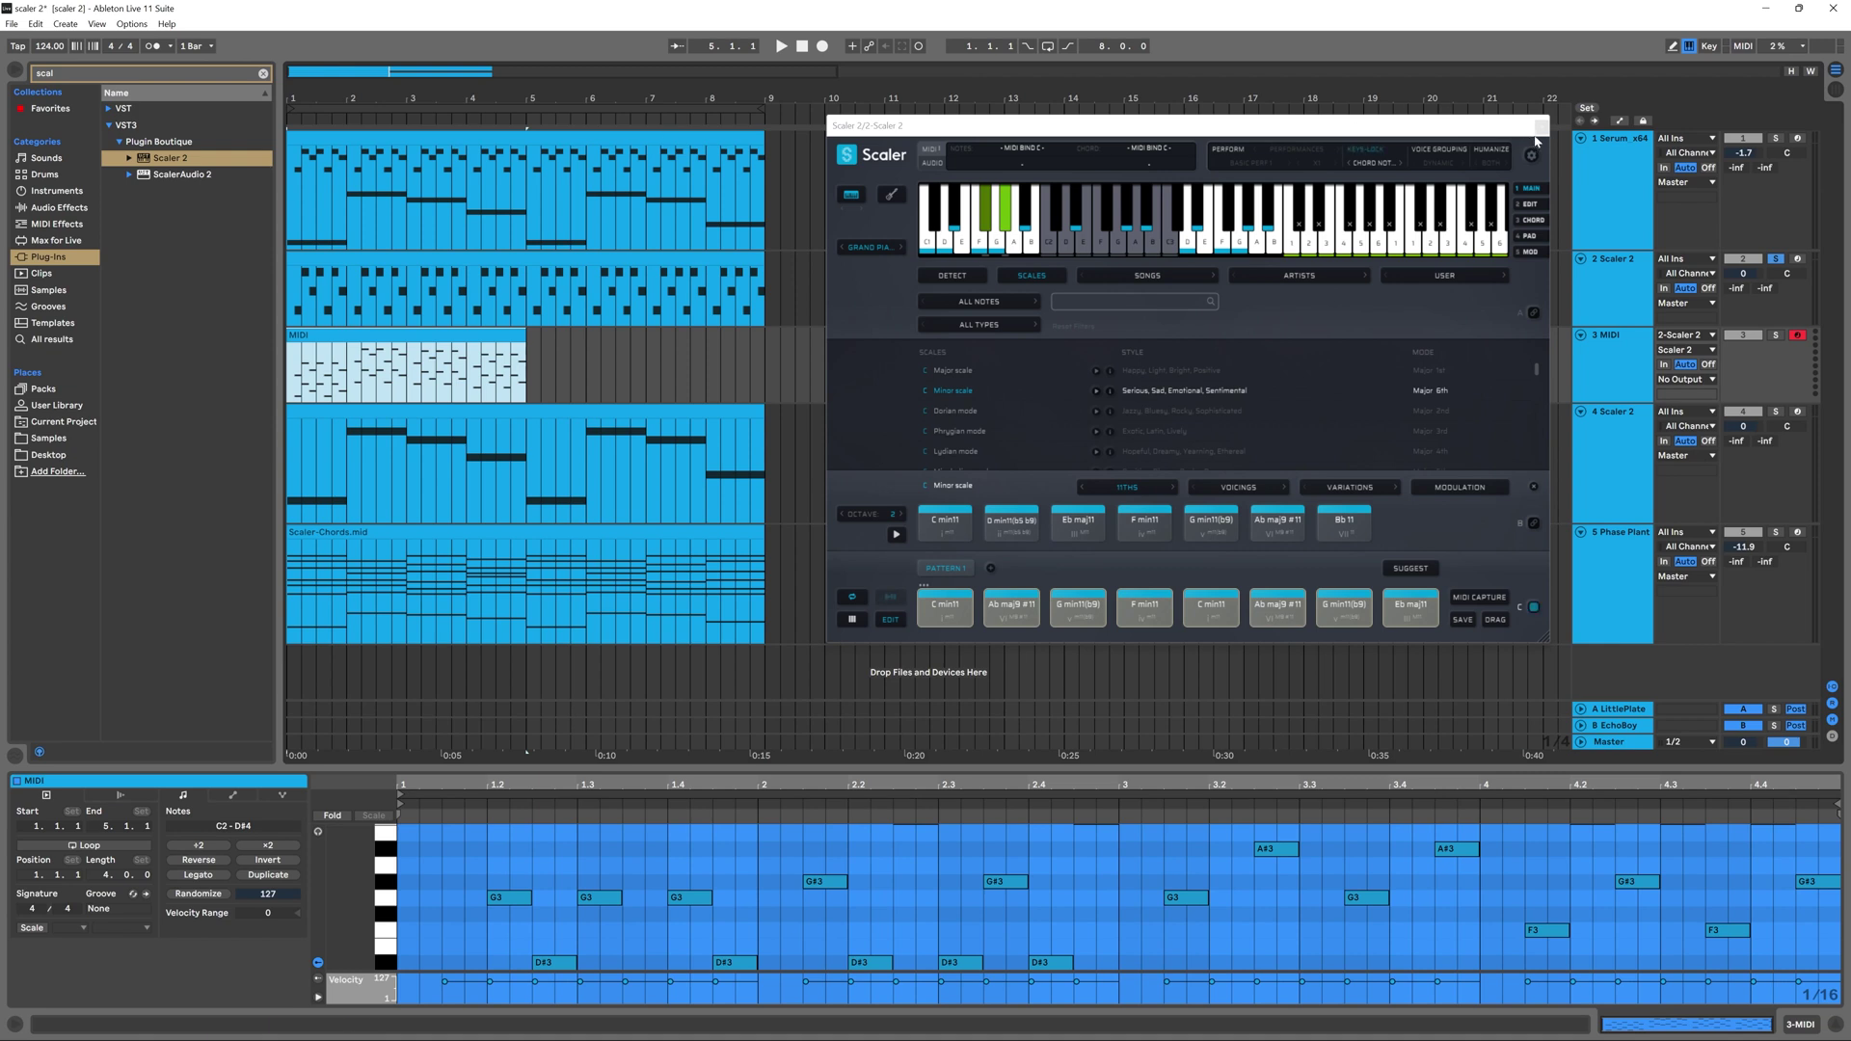
{"action": "left_click_drag", "start_coordinate": [1110, 135], "coordinate": [1184, 129]}
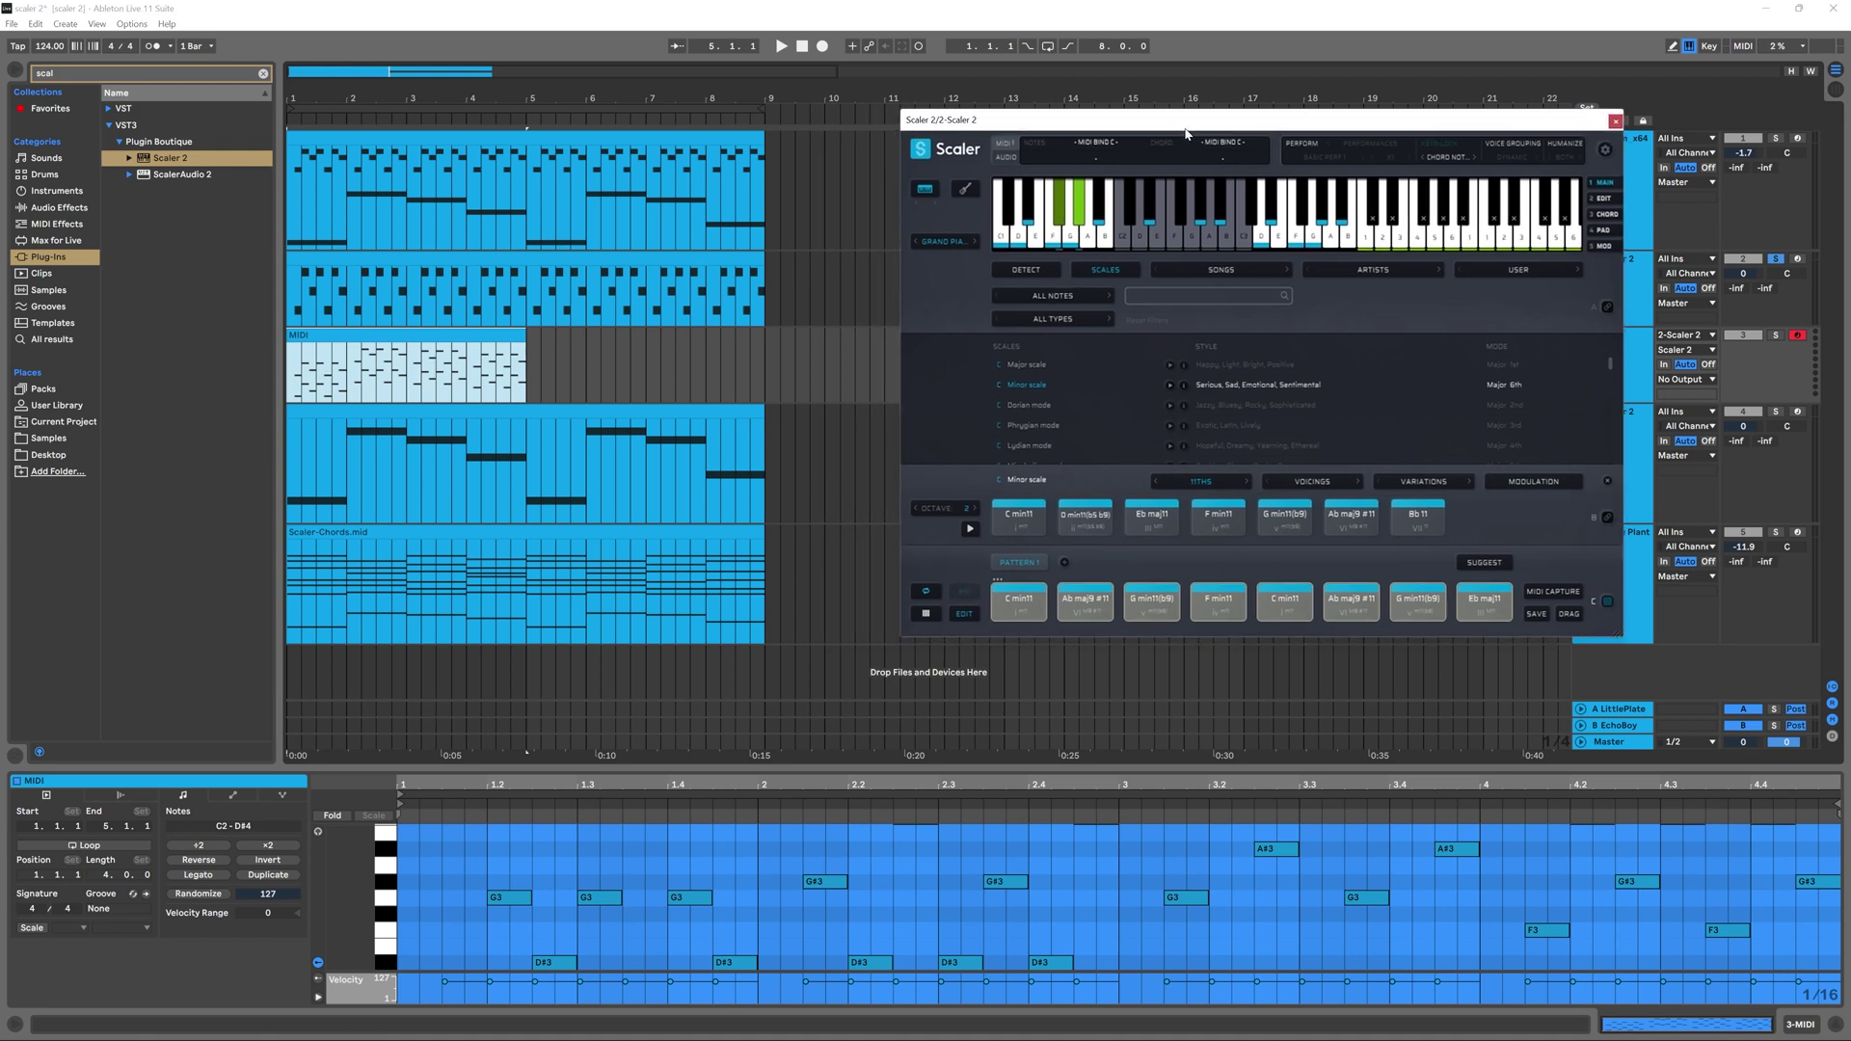